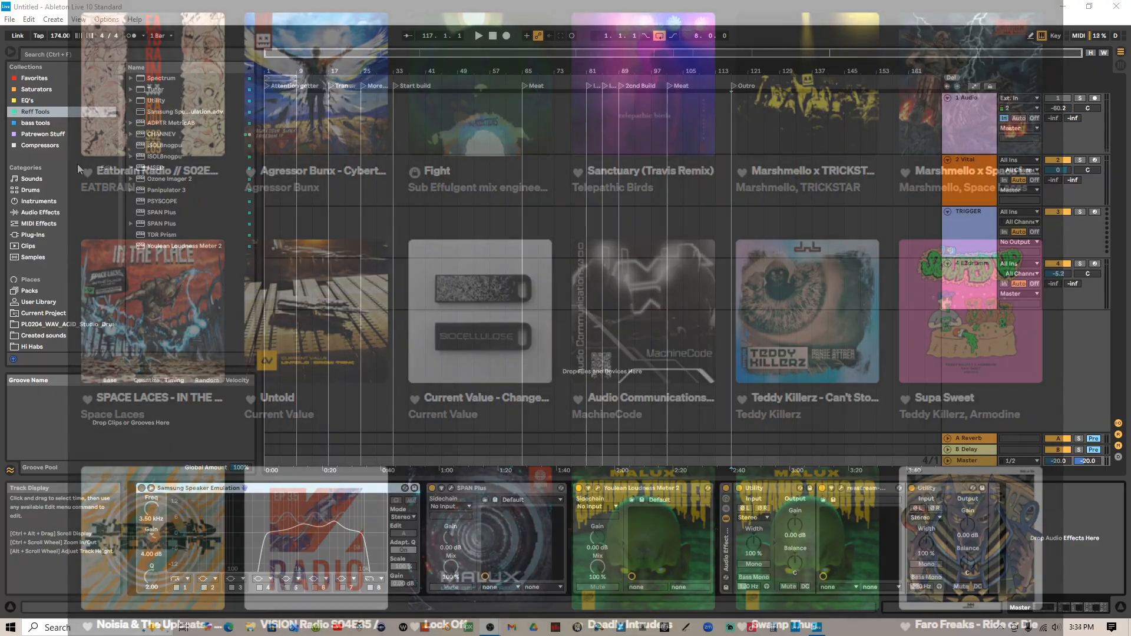
- Load 7343918_Radiation_(Original Mix).mp3 from the Music folder onto a new audio track
scroll(32, 295, "down", 3)
scroll(32, 295, "down", 3)
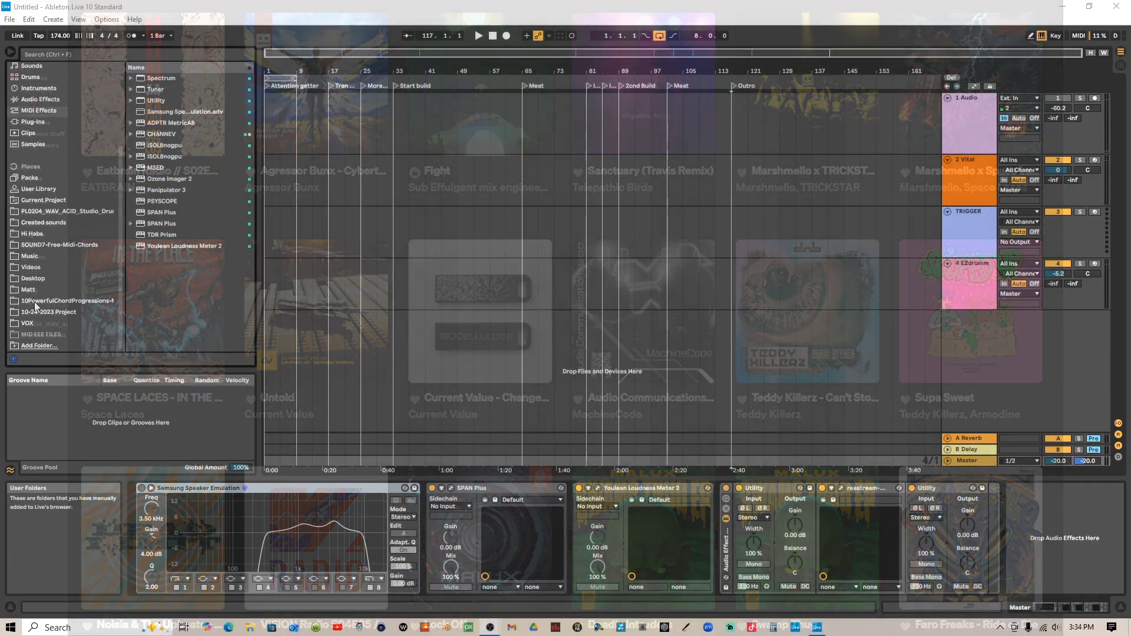
left_click(33, 256)
scroll(146, 205, "down", 5)
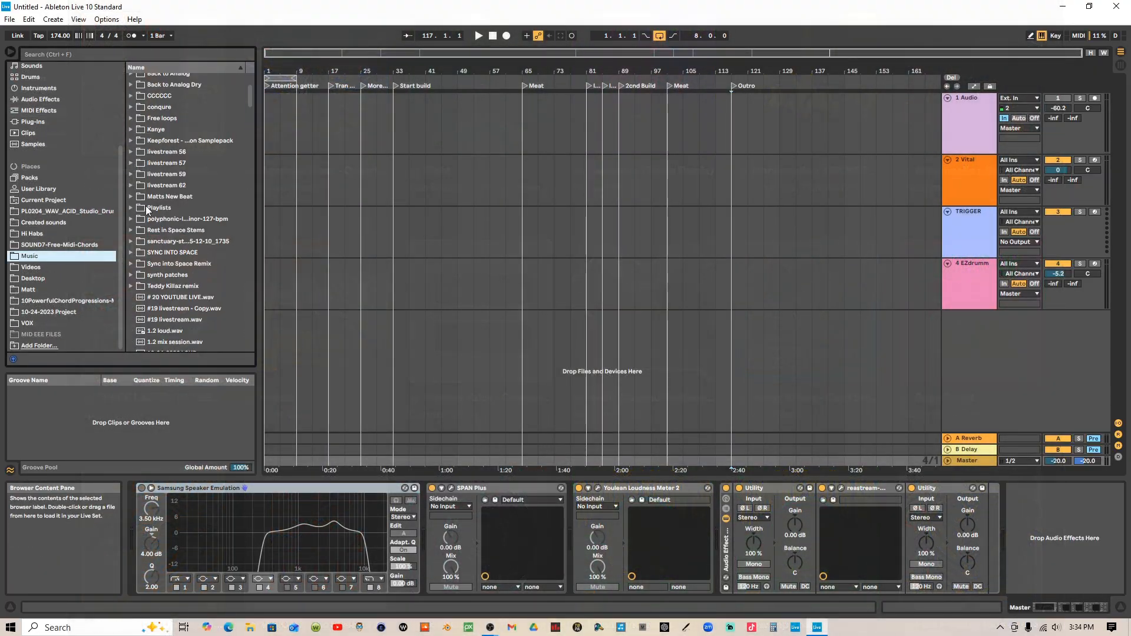
double_click(171, 177)
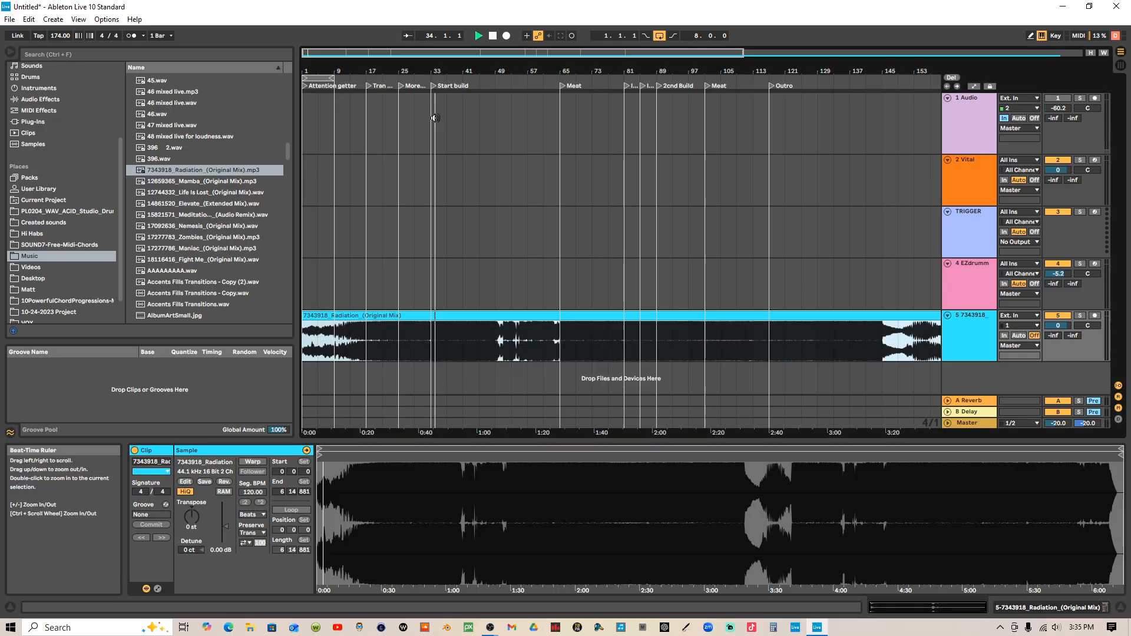
- Audition the Radiation track from around bar 104 and from the Start build locator, stopping playback after each listen
left_click(718, 134)
key("space")
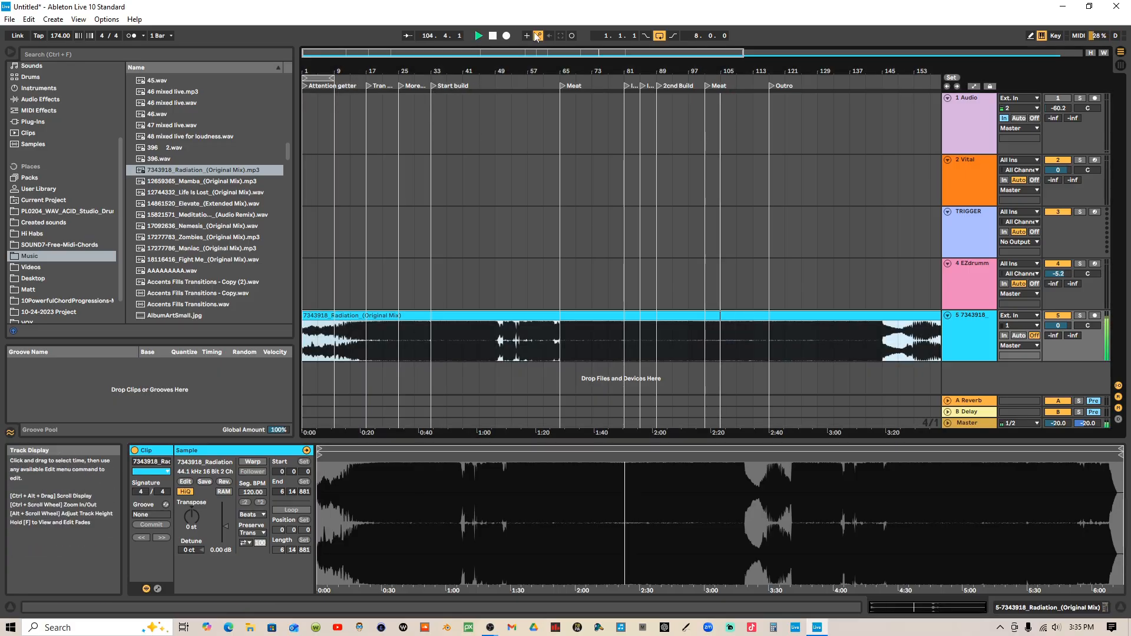
left_click(493, 36)
left_click_drag(394, 75, 536, 71)
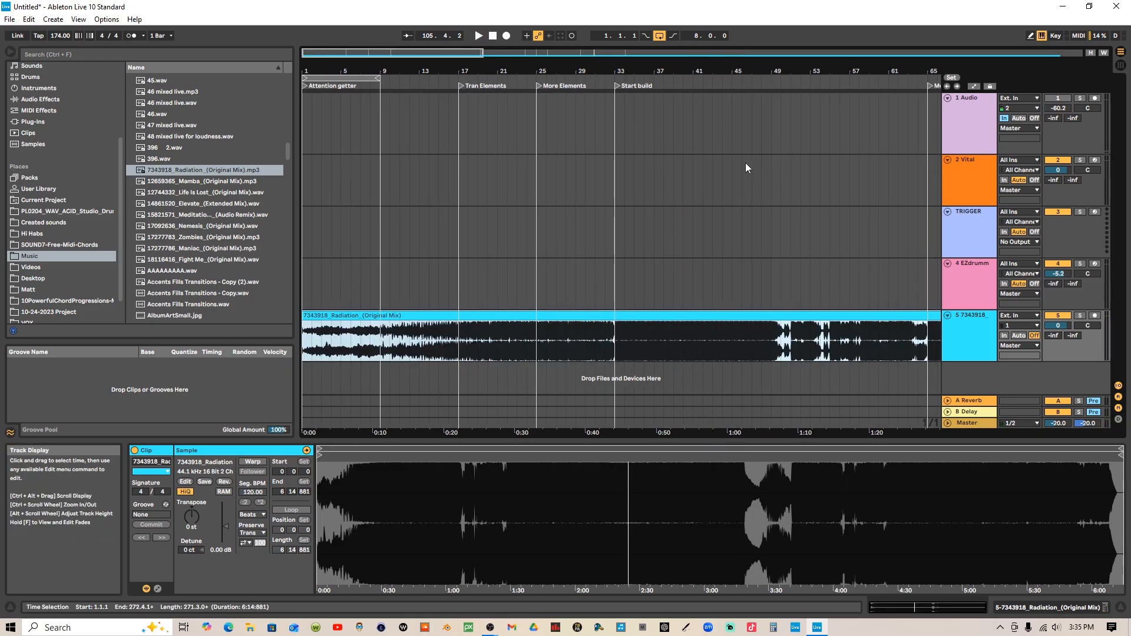
double_click(616, 85)
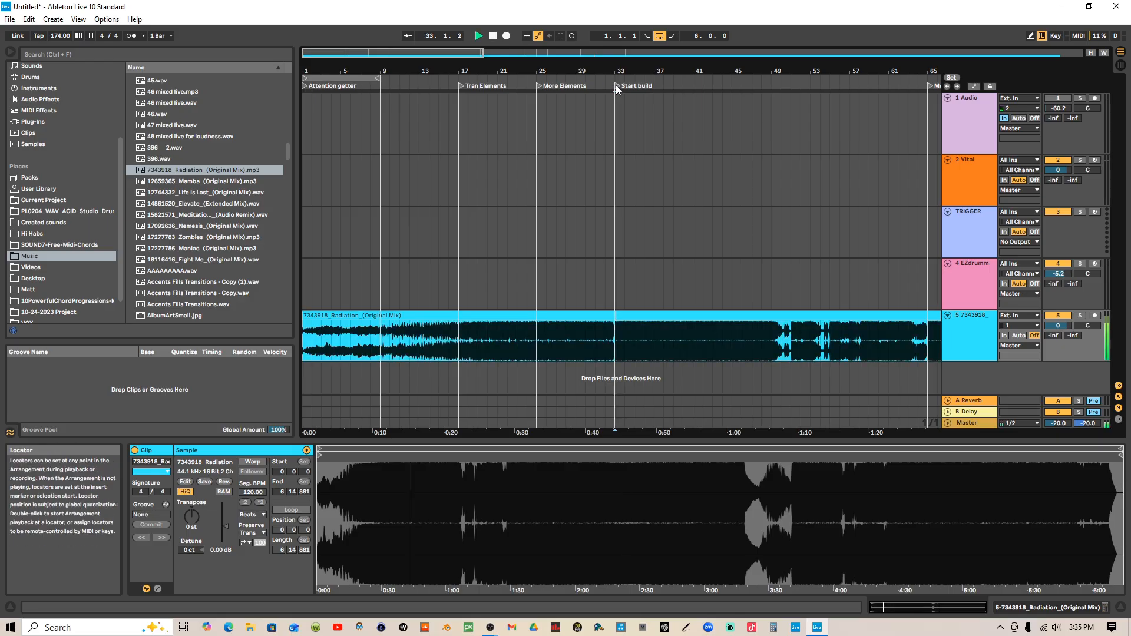
left_click(493, 36)
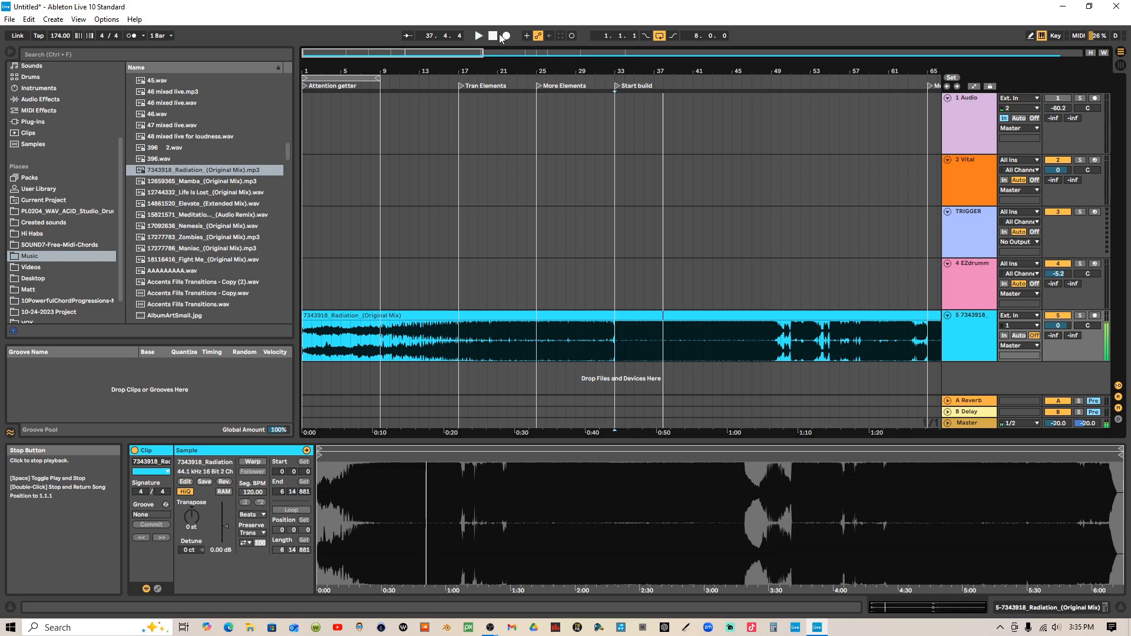
- Add MSED from the Reff Tools collection to the Radiation track and place its window over the arrangement
double_click(970, 322)
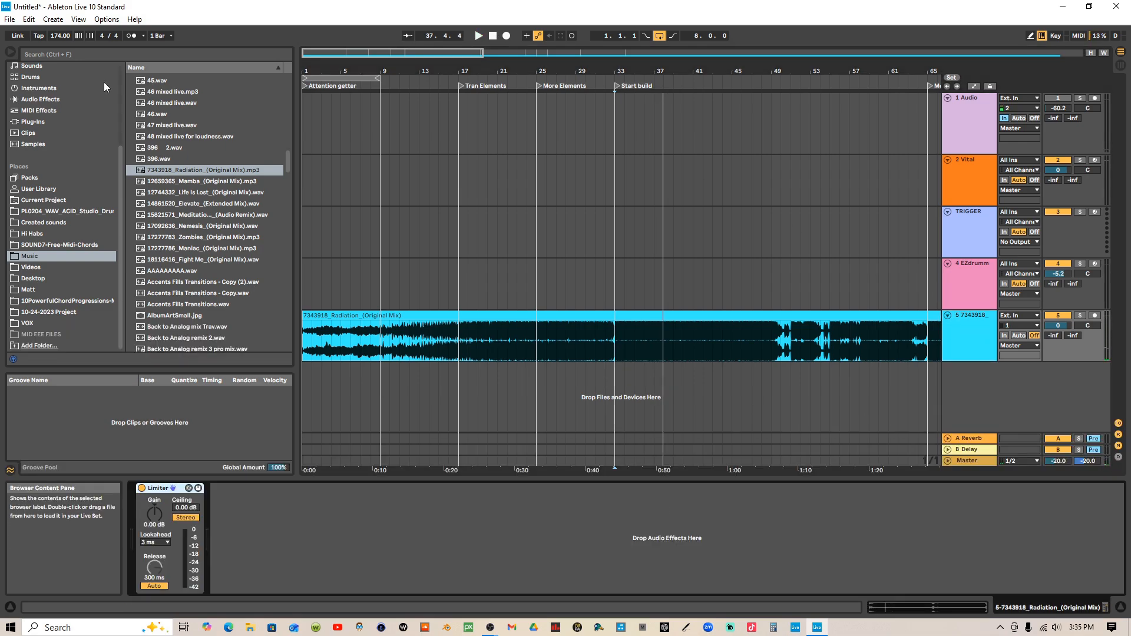
left_click(48, 99)
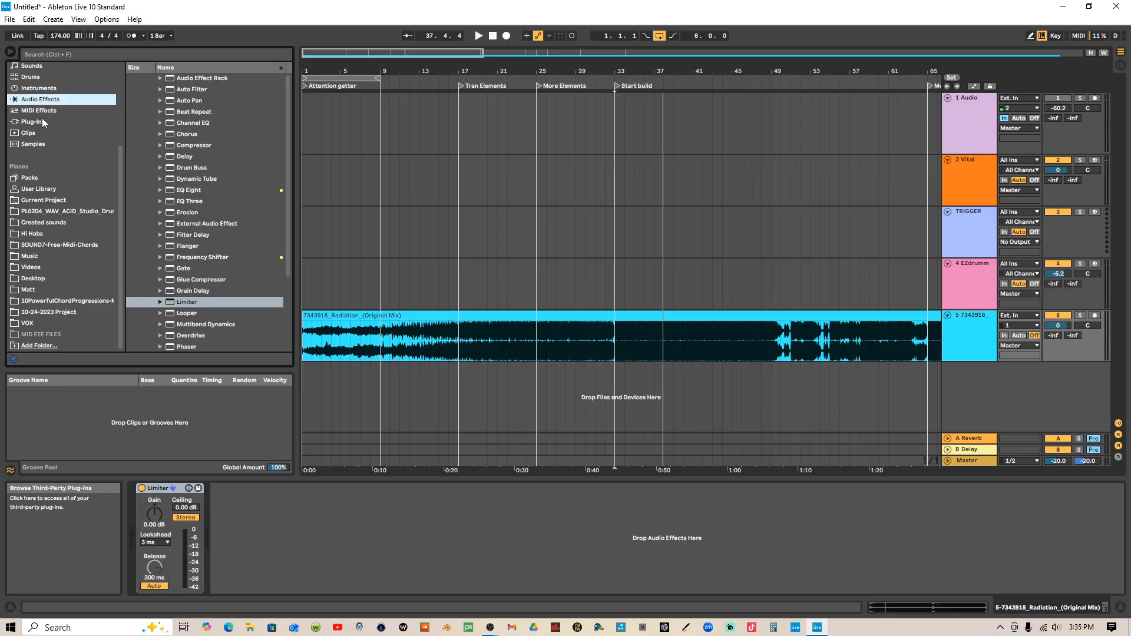
left_click(41, 120)
scroll(50, 99, "up", 3)
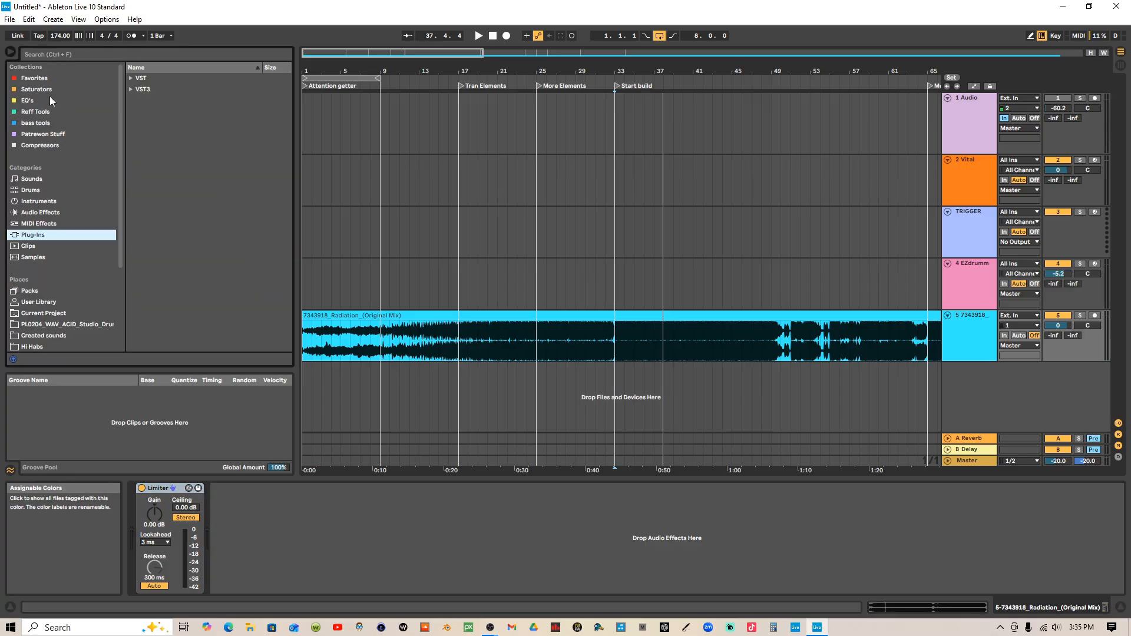
left_click(44, 113)
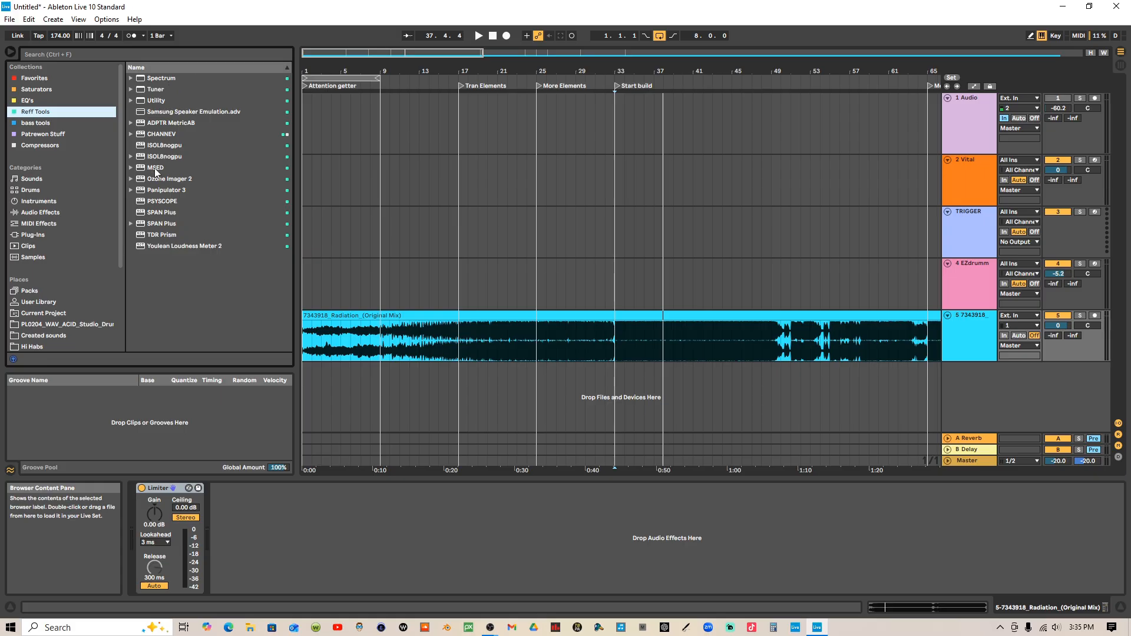
left_click_drag(155, 168, 648, 354)
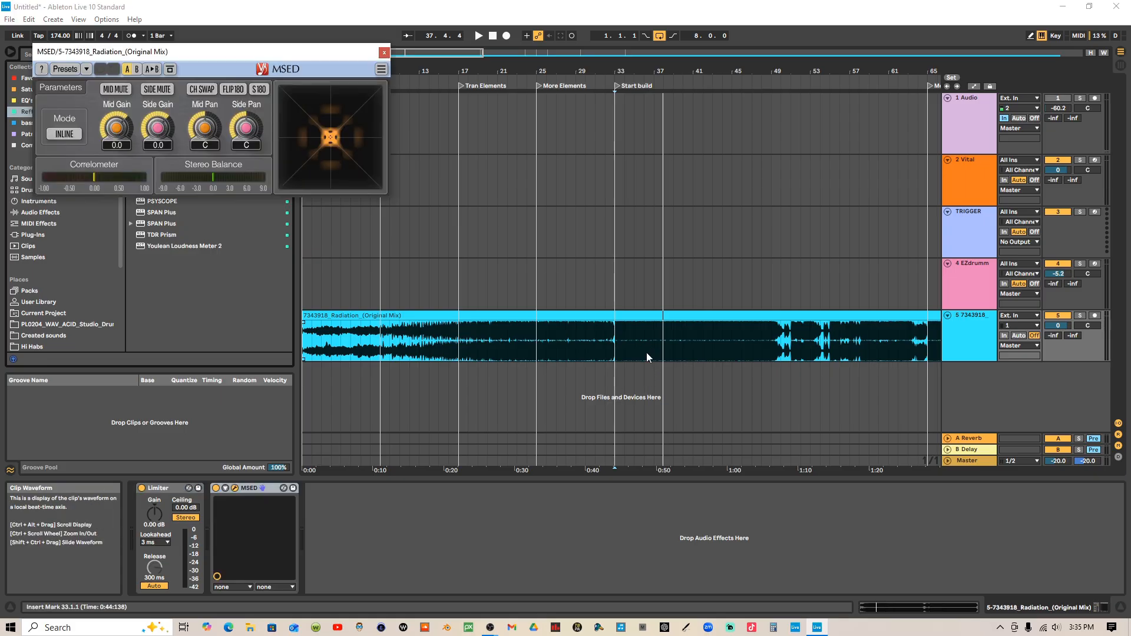
left_click_drag(332, 55, 767, 224)
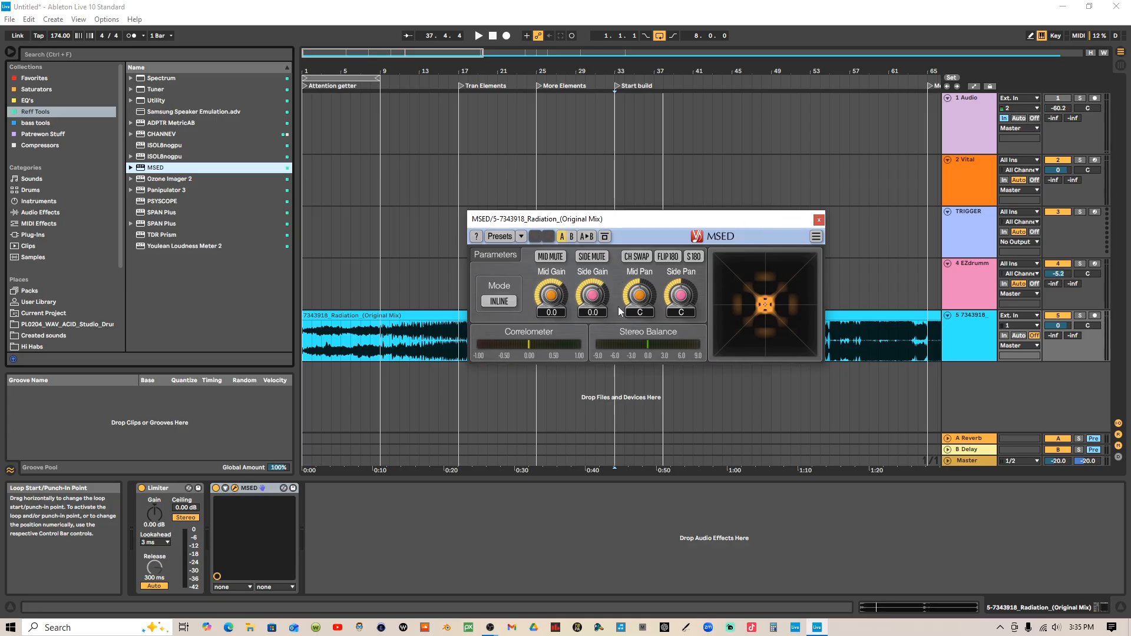
- Lower the MSED Side Gain to -24.0 and audition the mid signal from the More Elements locator
left_click_drag(585, 299, 585, 353)
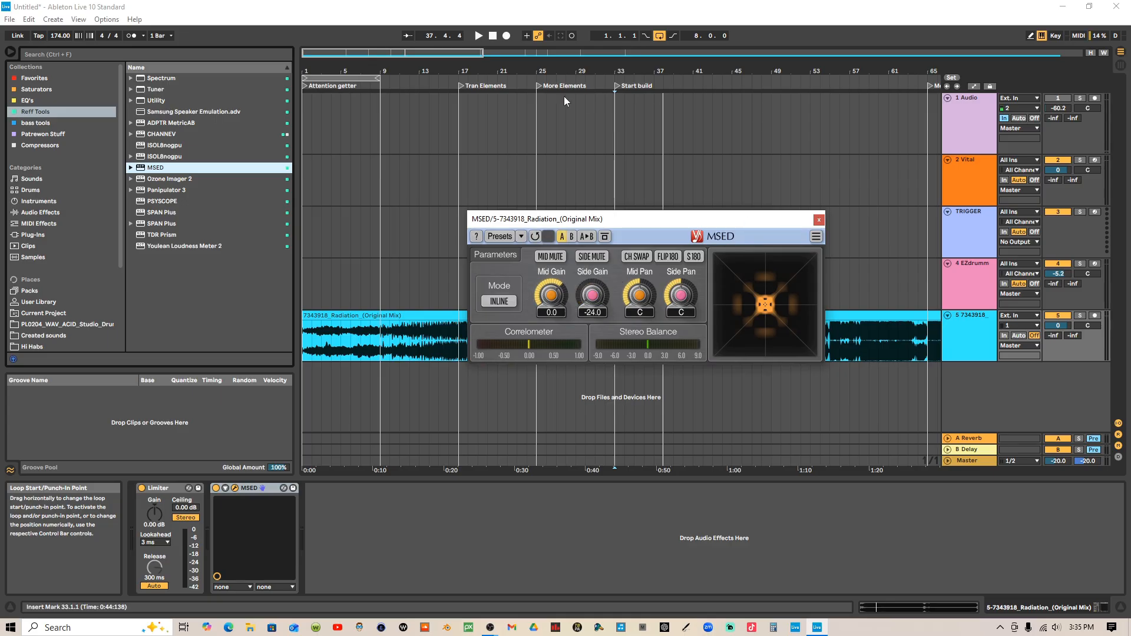
double_click(540, 87)
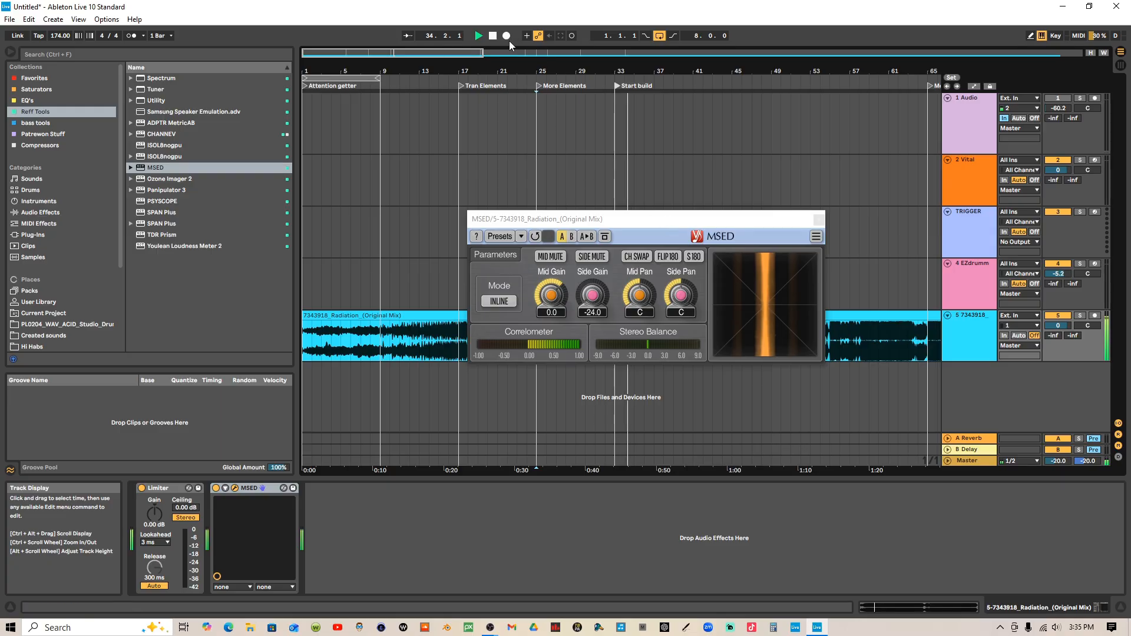
key("space")
- Set MSED to Side Gain 0.0 and Mid Gain -24.0, audition the sides from the Start build locator, and close the plug-in window
double_click(597, 296)
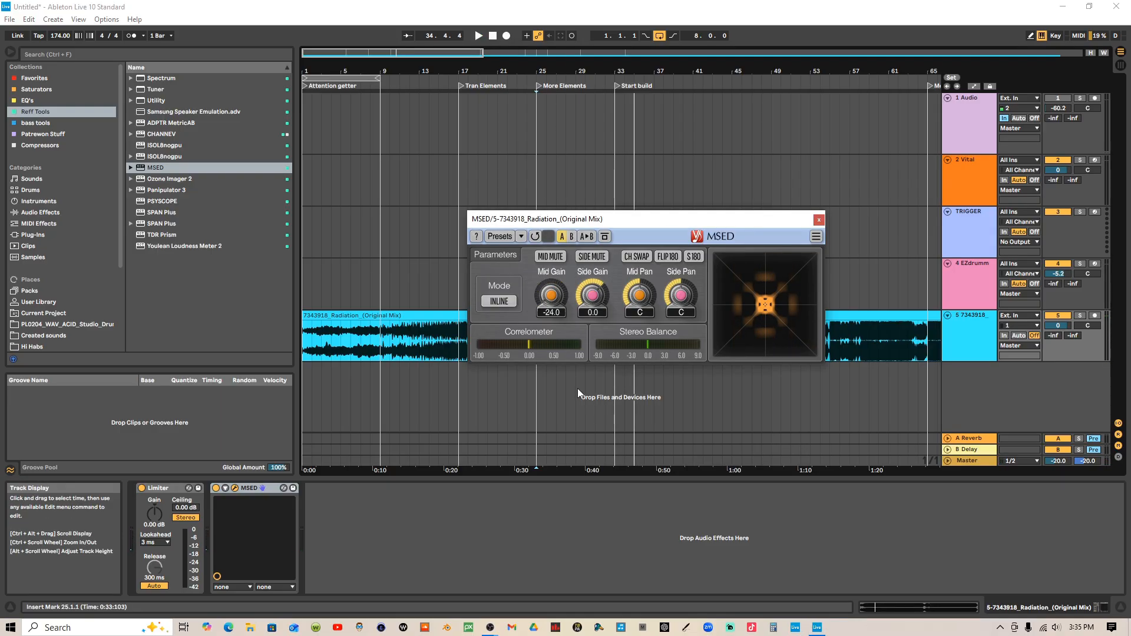
double_click(617, 86)
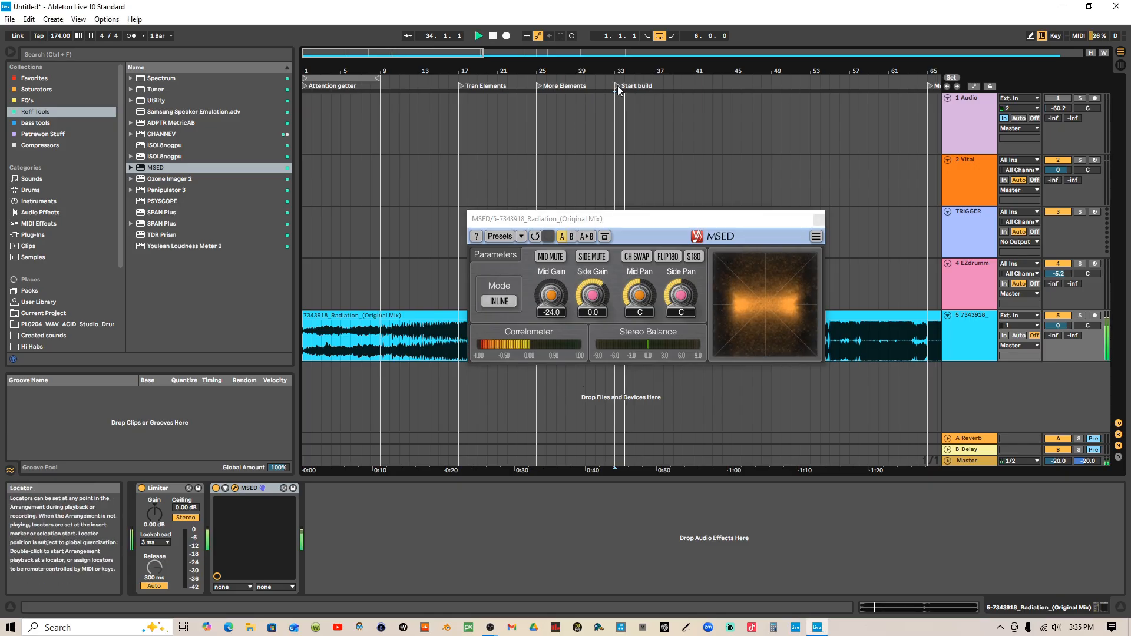
left_click(492, 35)
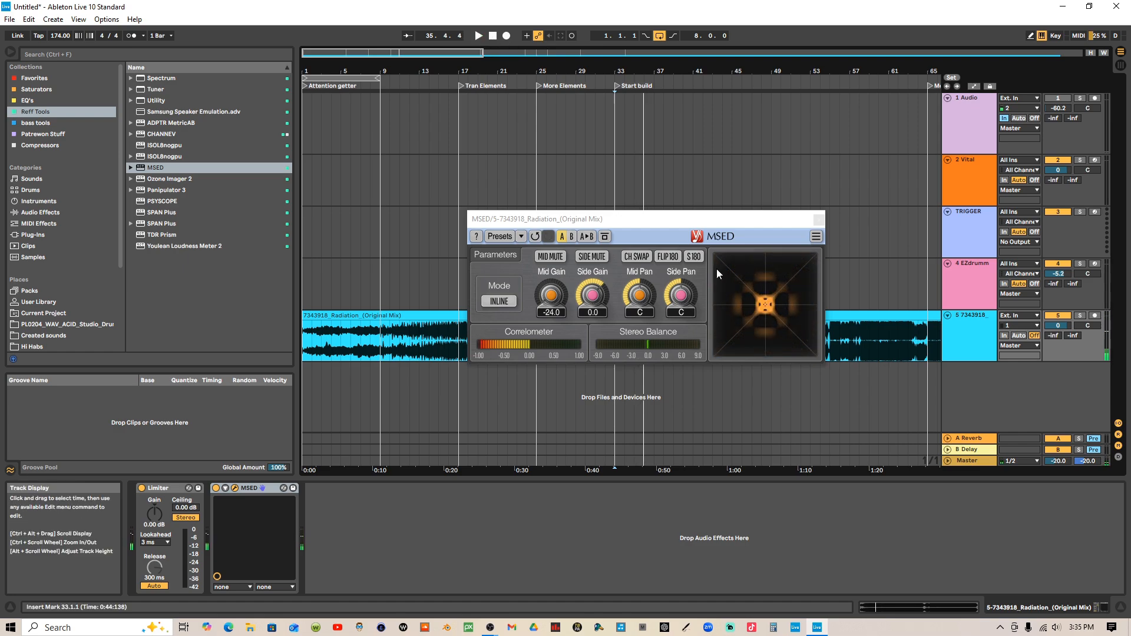
left_click(561, 295)
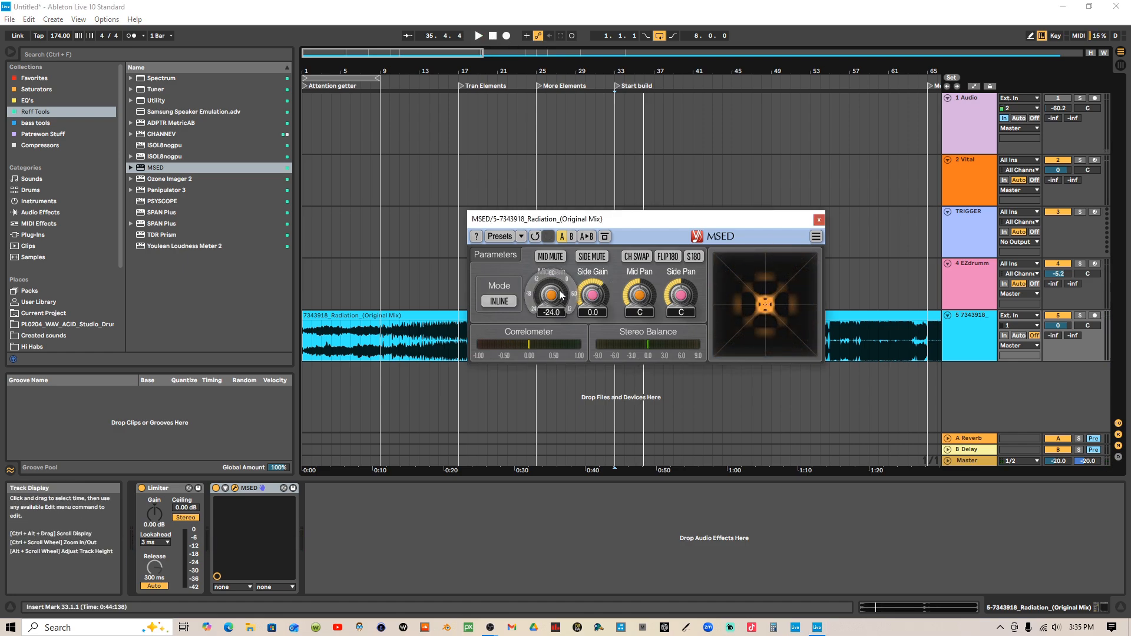
left_click(820, 220)
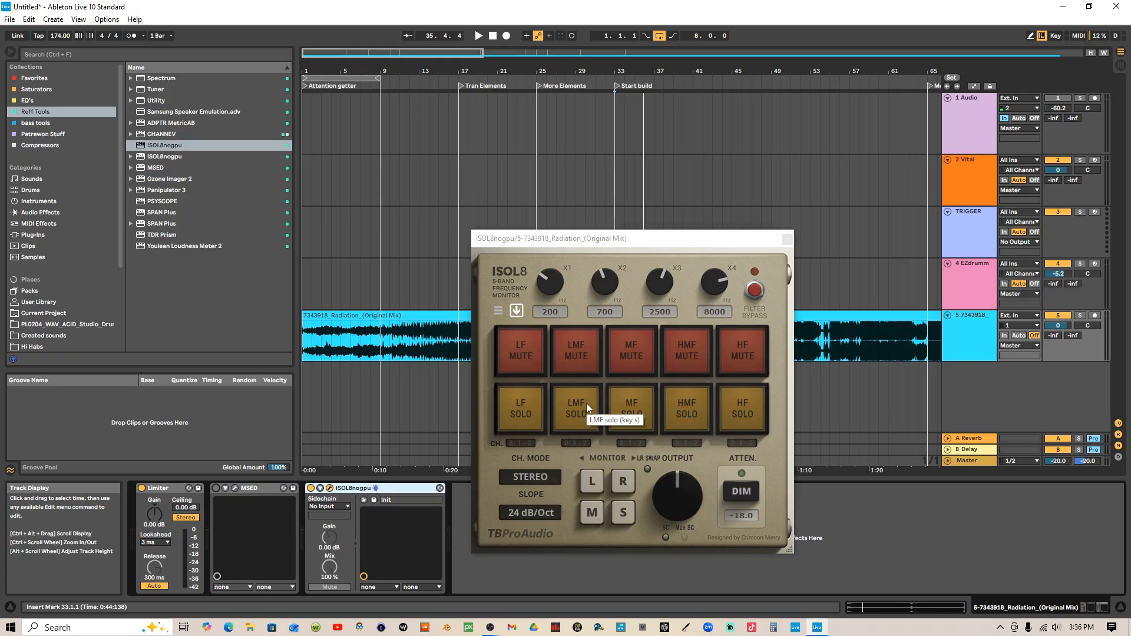
- Solo the LF and LMF bands in ISOL8, audition them from the Start build locator, and turn off the LMF solo
left_click(585, 403)
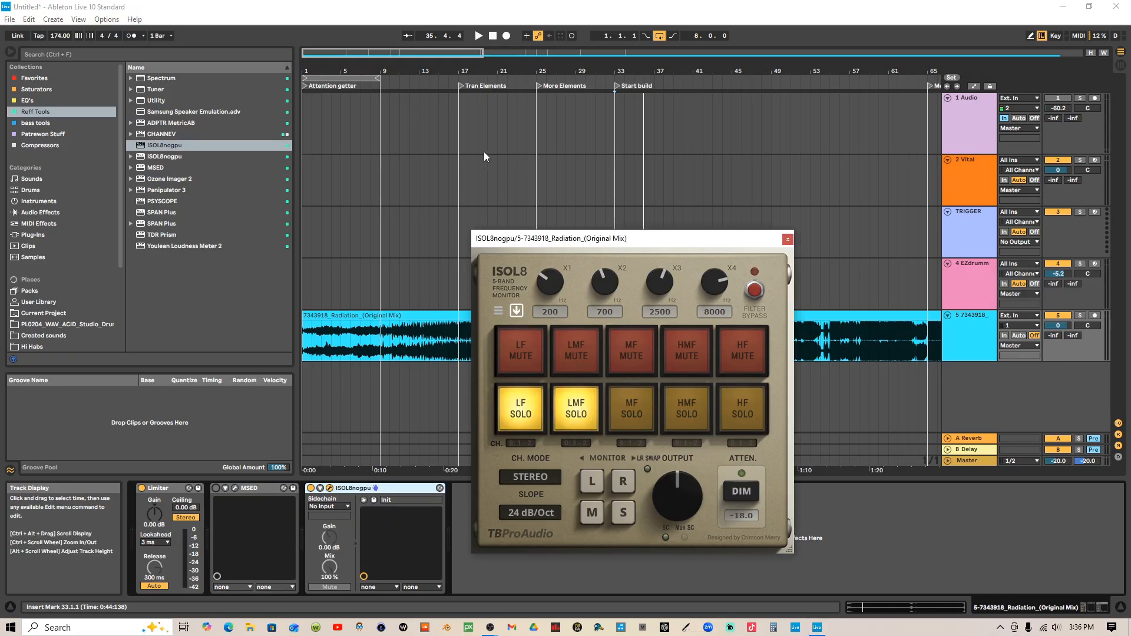
left_click(617, 86)
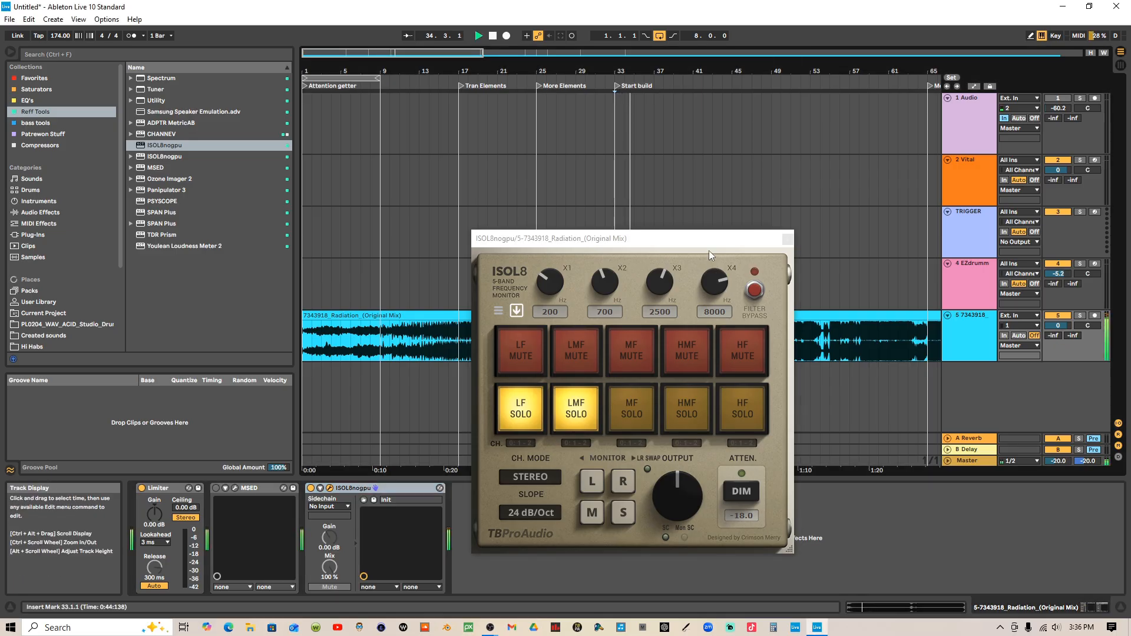
left_click(494, 37)
left_click(580, 416)
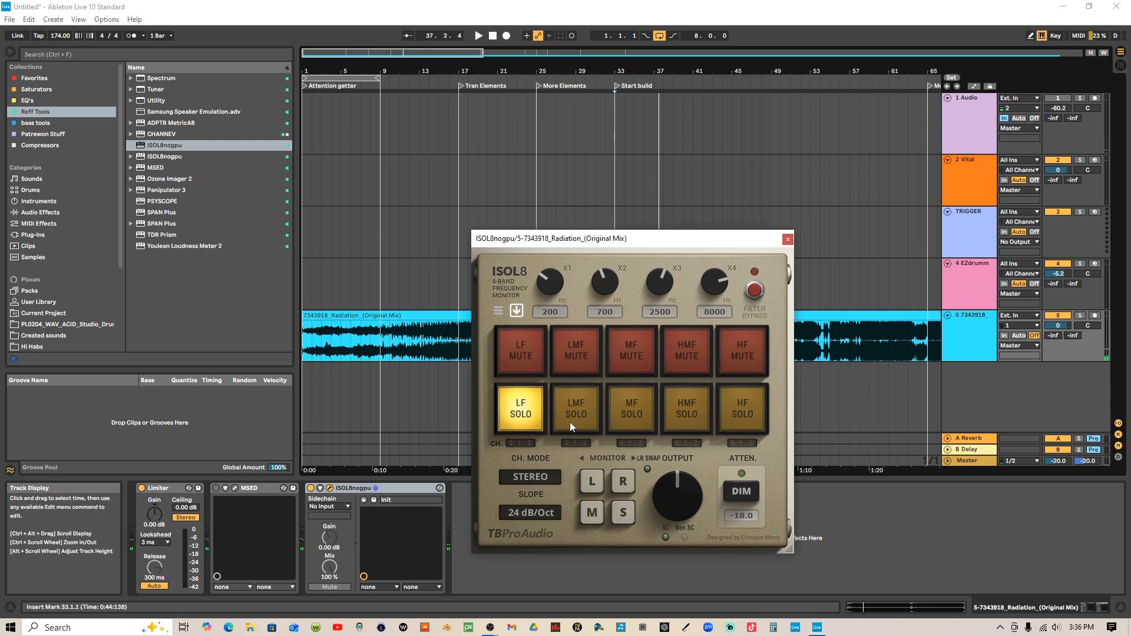
- Open SPAN Plus from the Master track beside the ISOL8 window and play the soloed LF and LMF bands from Start build
left_click_drag(690, 244, 678, 161)
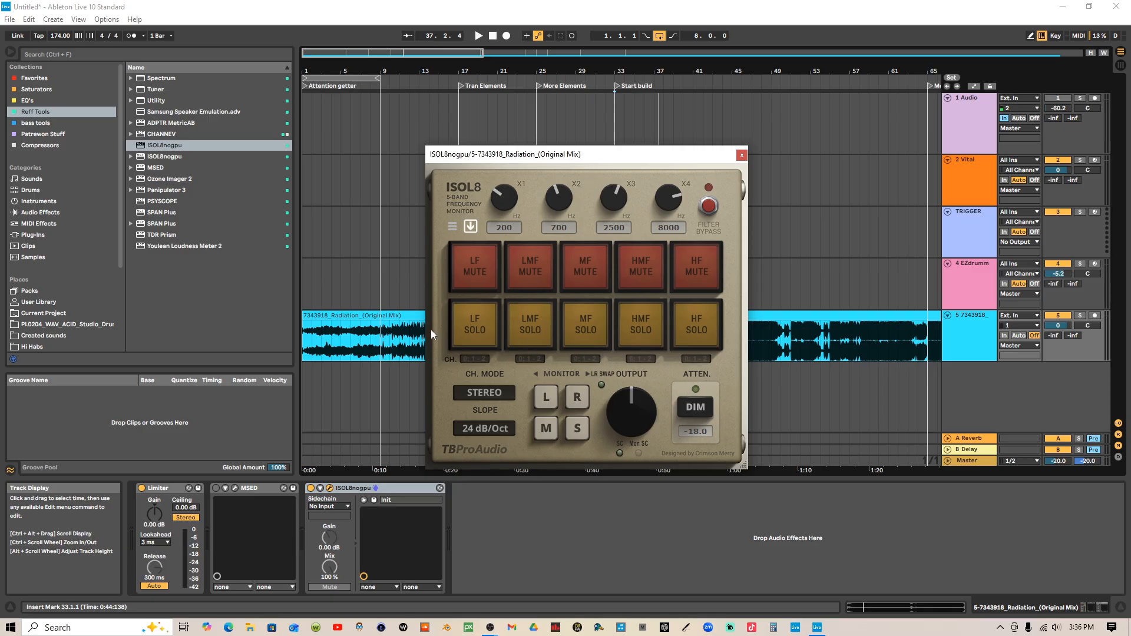
left_click(969, 461)
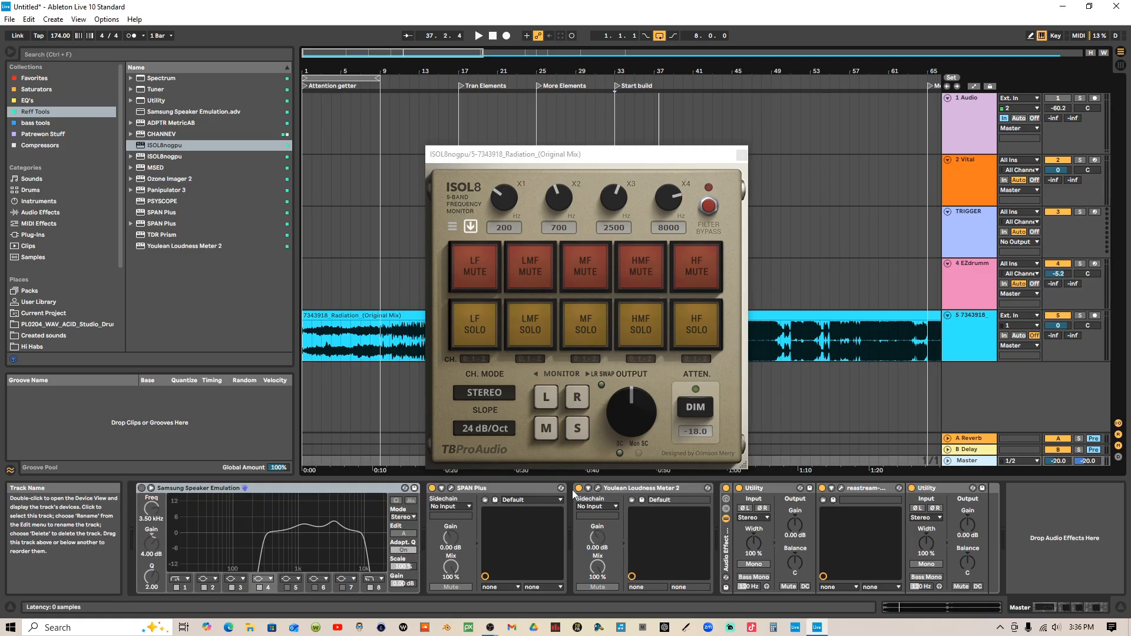
left_click(451, 488)
left_click_drag(598, 162, 866, 130)
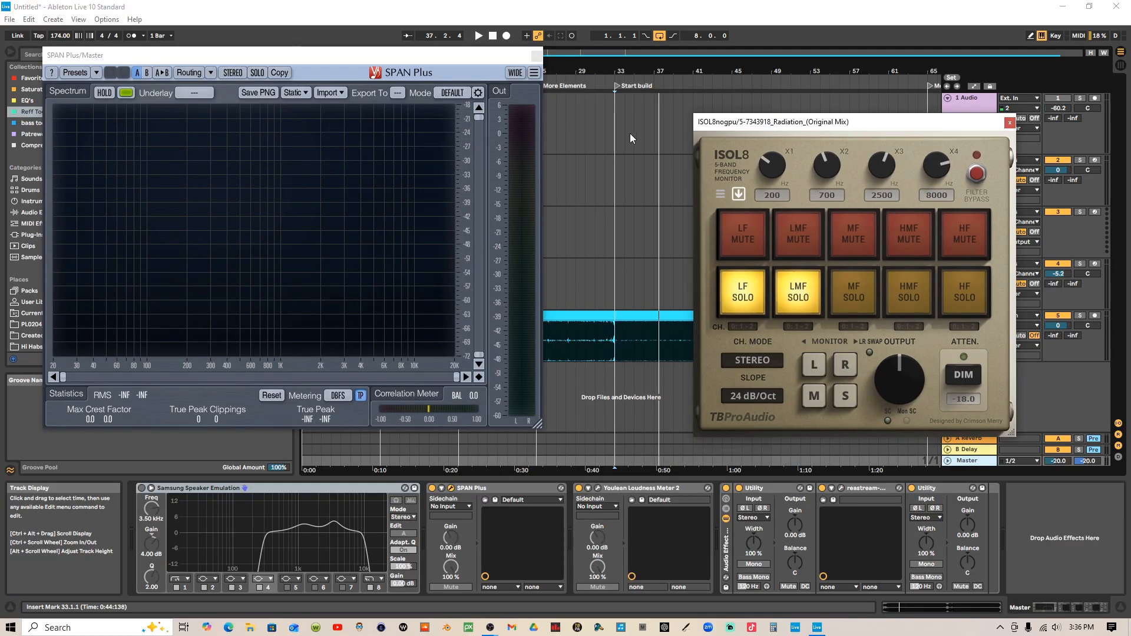
left_click(617, 86)
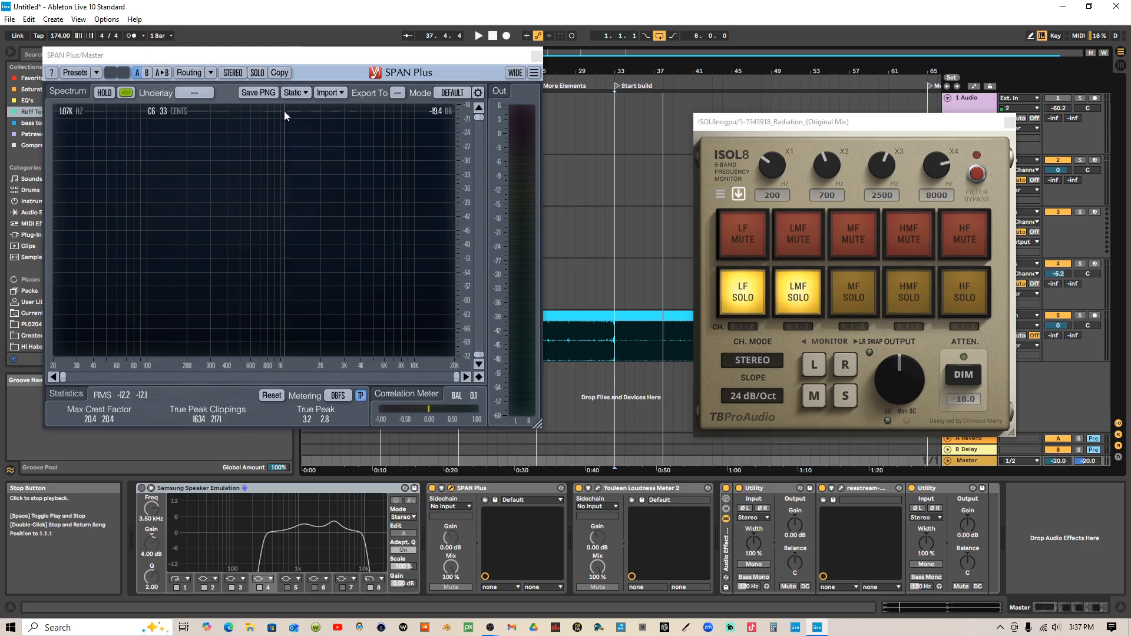
- Set the SPAN Plus spectrum mode to High Res and restart playback
left_click(452, 93)
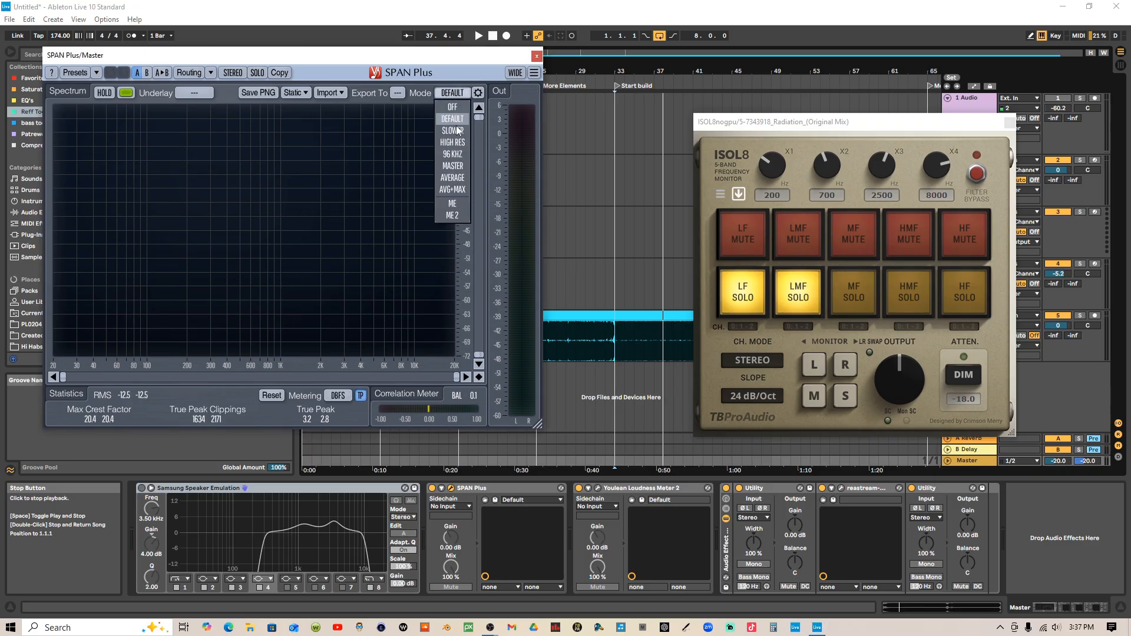
left_click(464, 144)
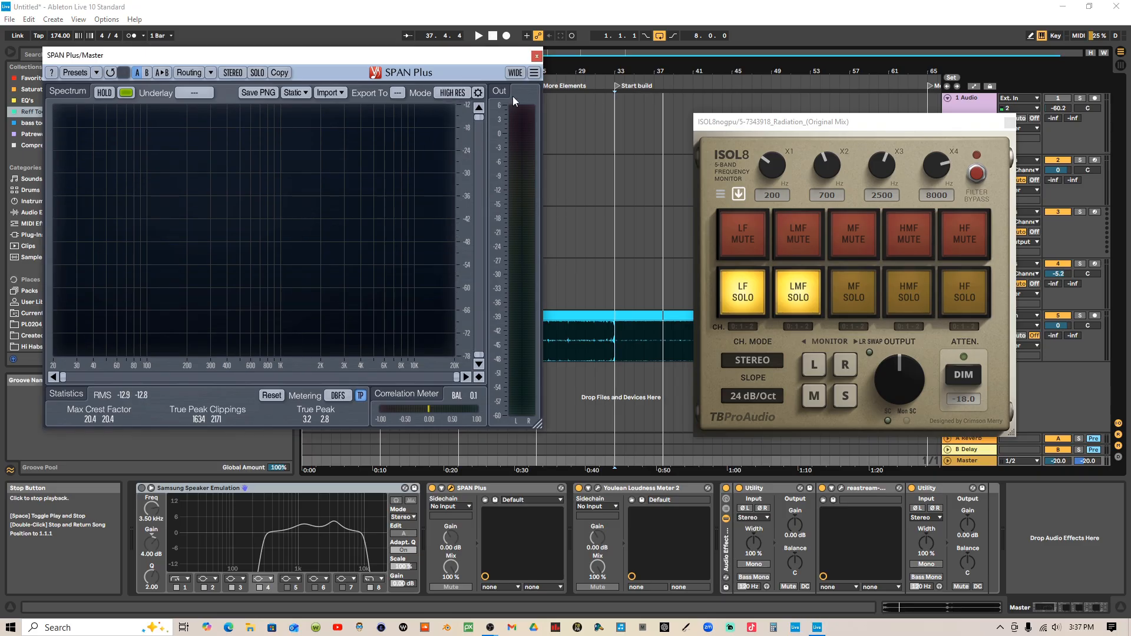
left_click(480, 35)
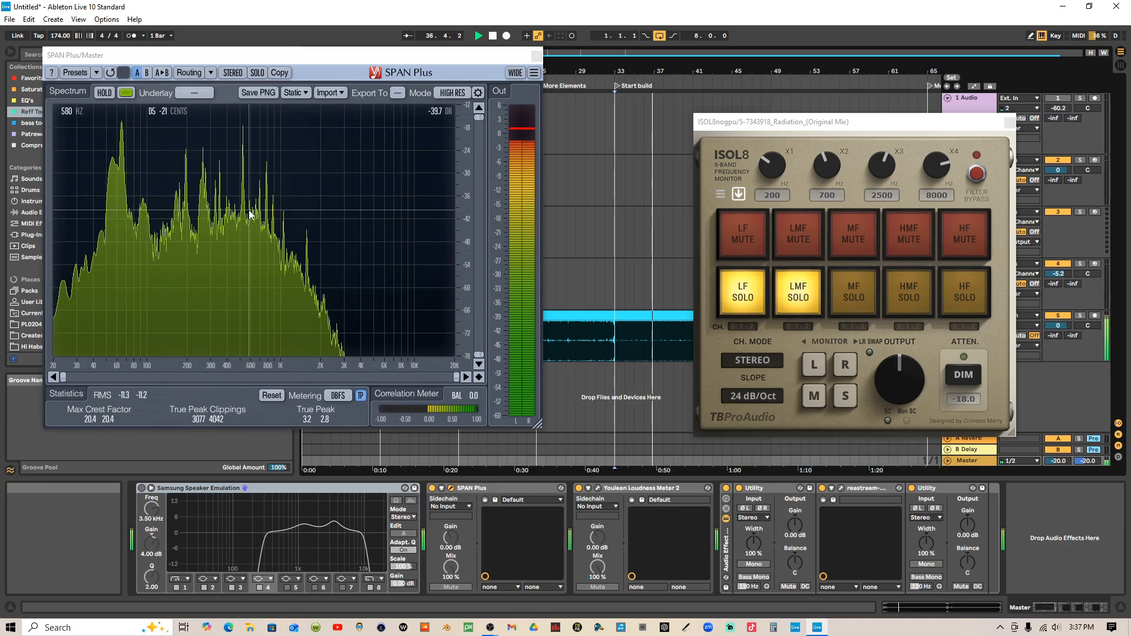
- Isolate a narrow band around 90 Hz in the SPAN Plus spectrum during playback, and close the analyzer window
left_click(142, 191)
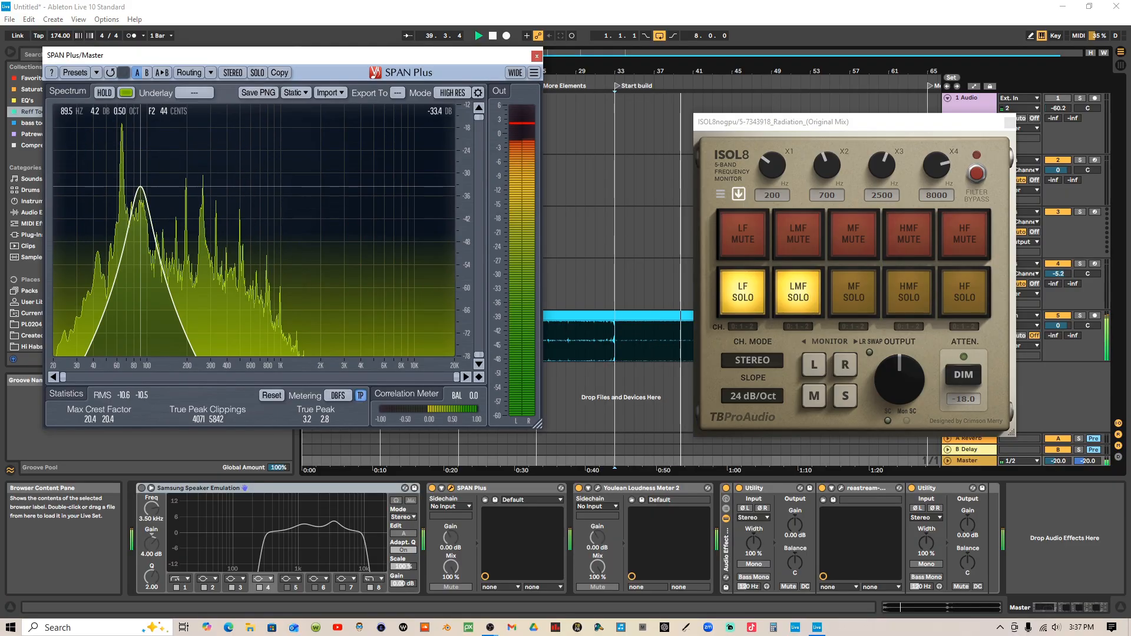
mouse_move(142, 186)
left_mouse_down()
mouse_move(172, 190)
mouse_move(131, 190)
mouse_move(146, 190)
left_mouse_up()
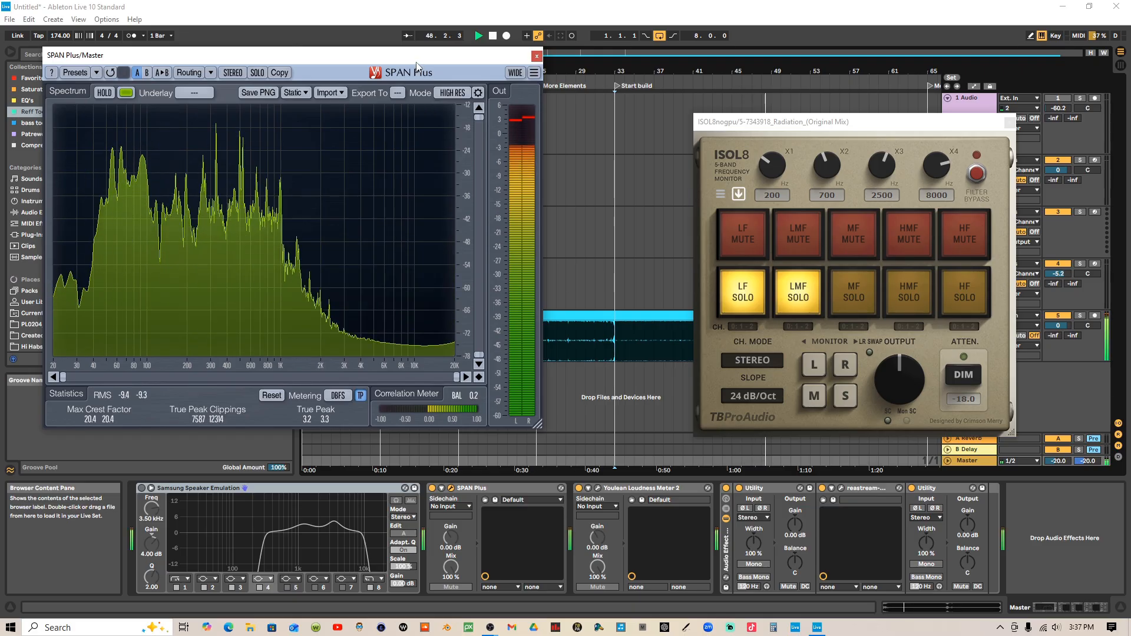
left_click(537, 56)
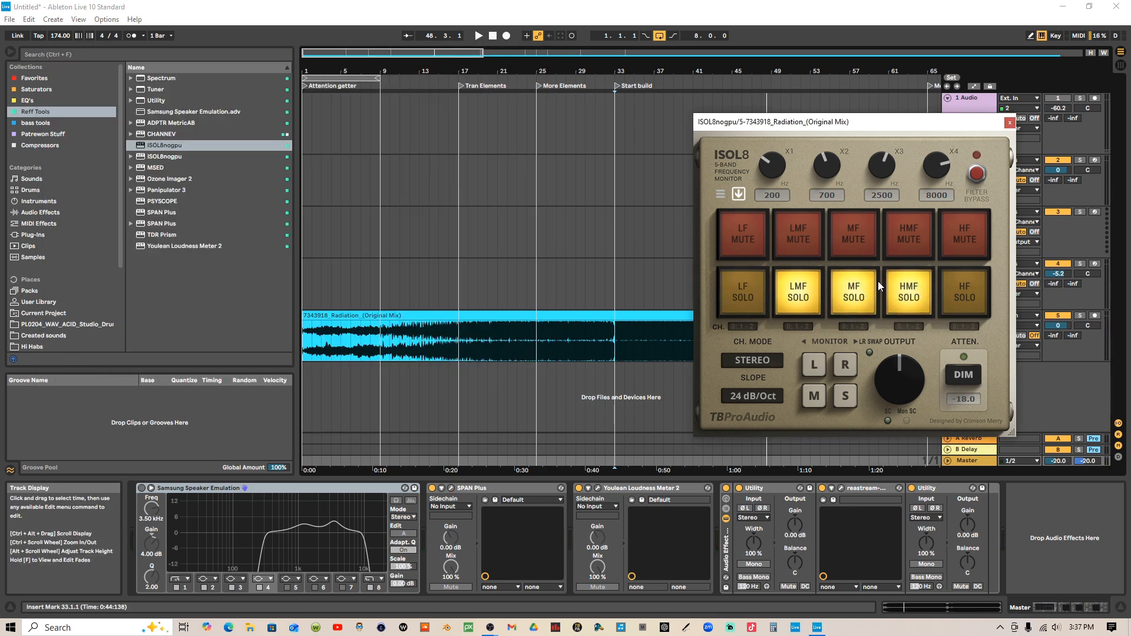
- Move the ISOL8 window clear of the mixer and audition the soloed LMF, MF and HMF bands twice from the Start build locator
left_click_drag(896, 129, 686, 188)
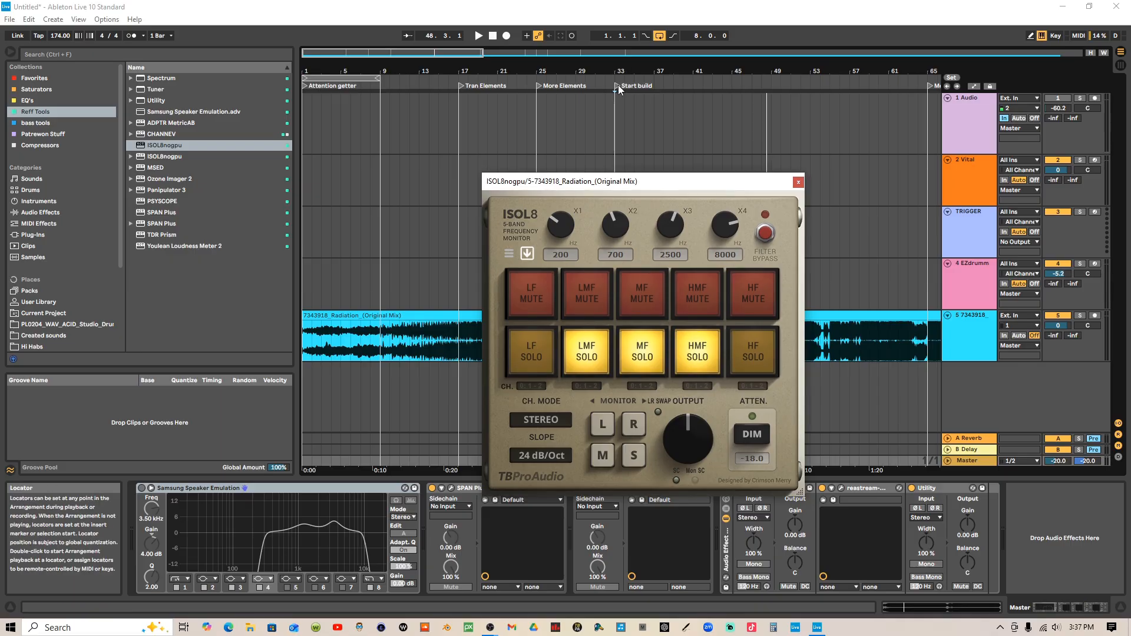
double_click(617, 85)
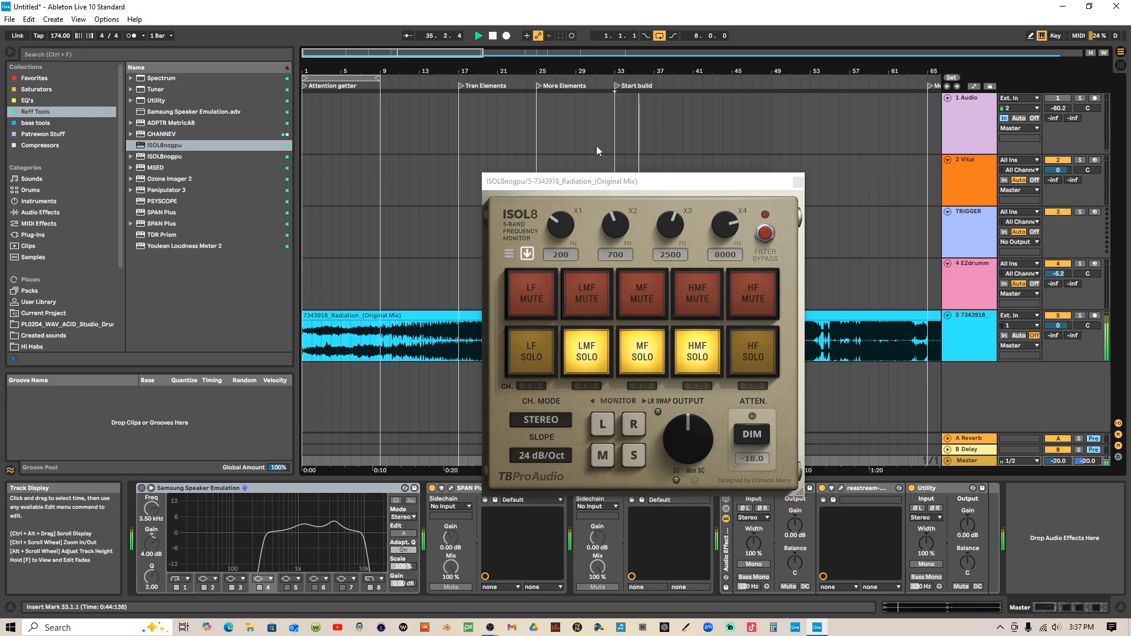
key("space")
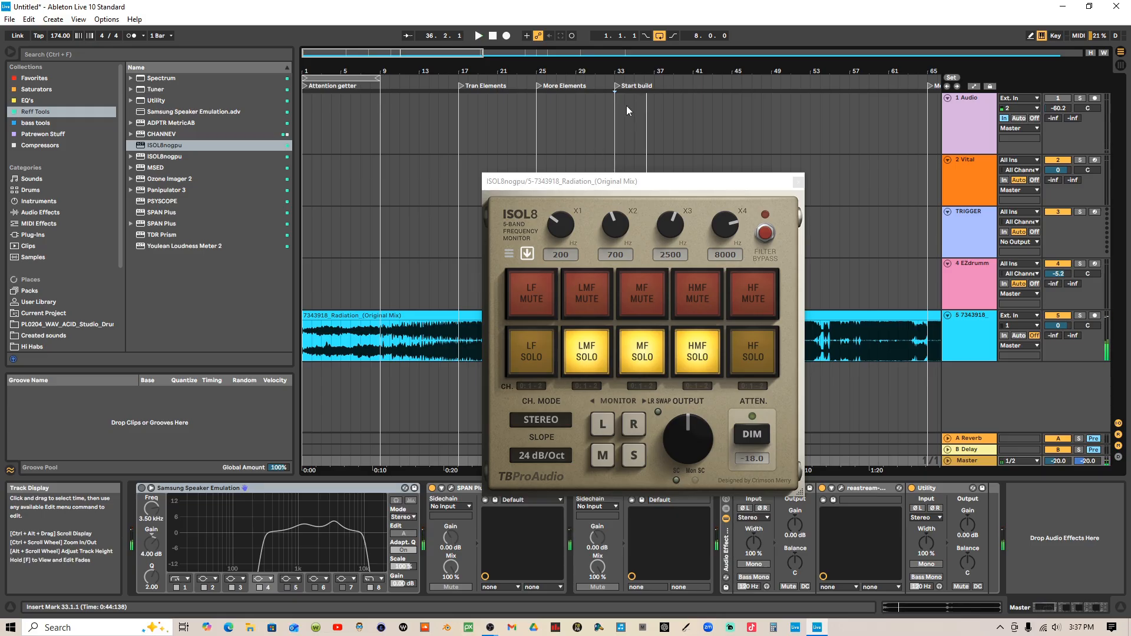
scroll(628, 105, "up", 3)
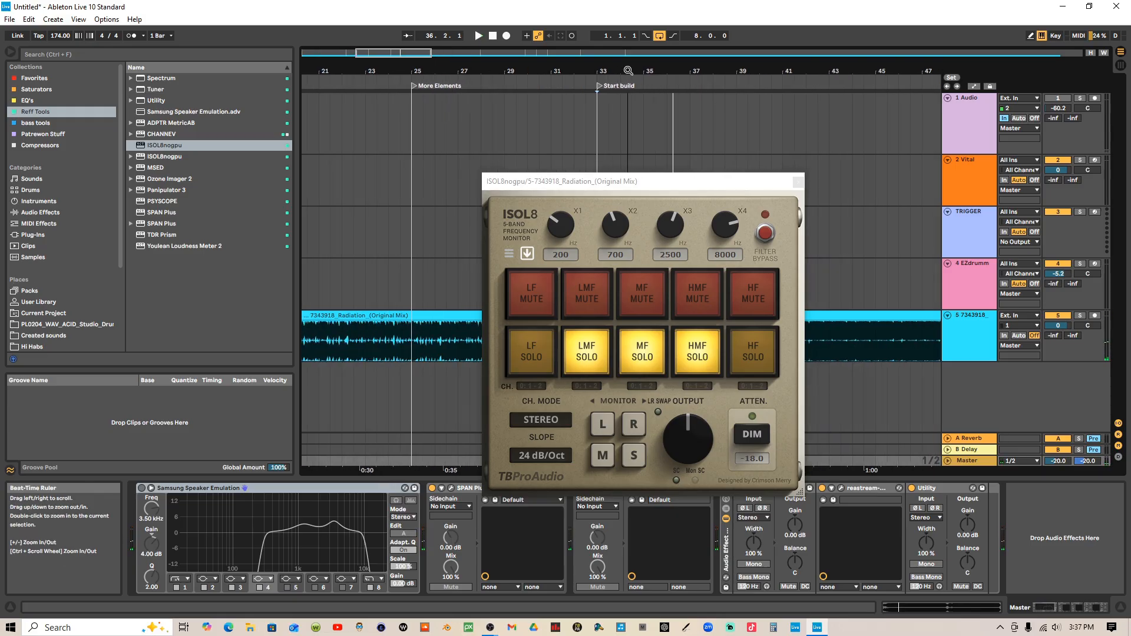
double_click(598, 86)
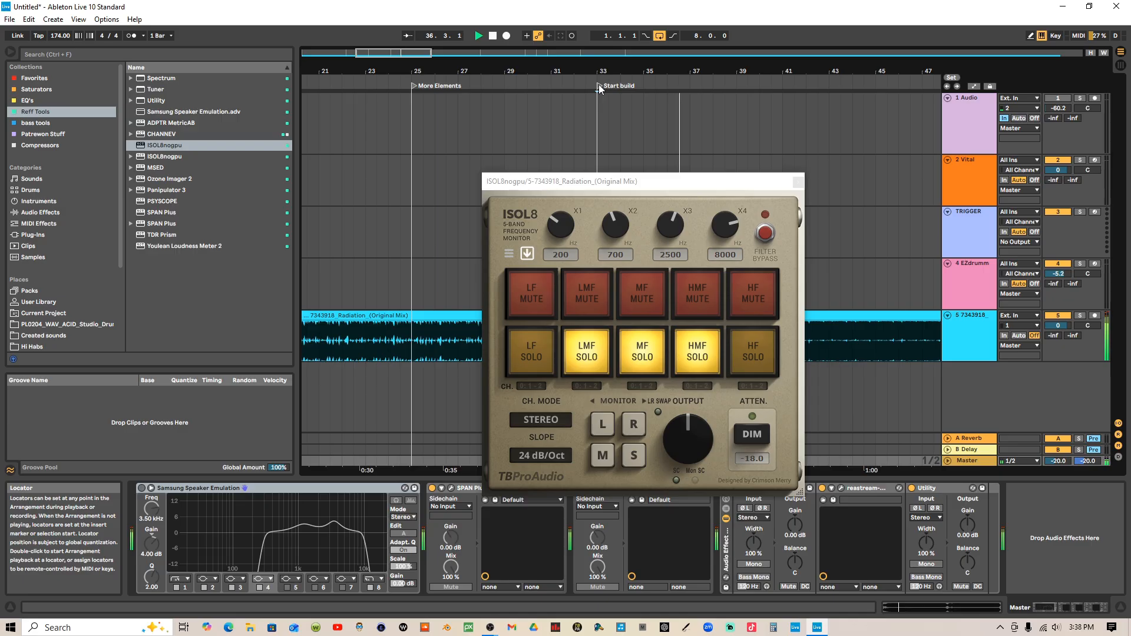
key("space")
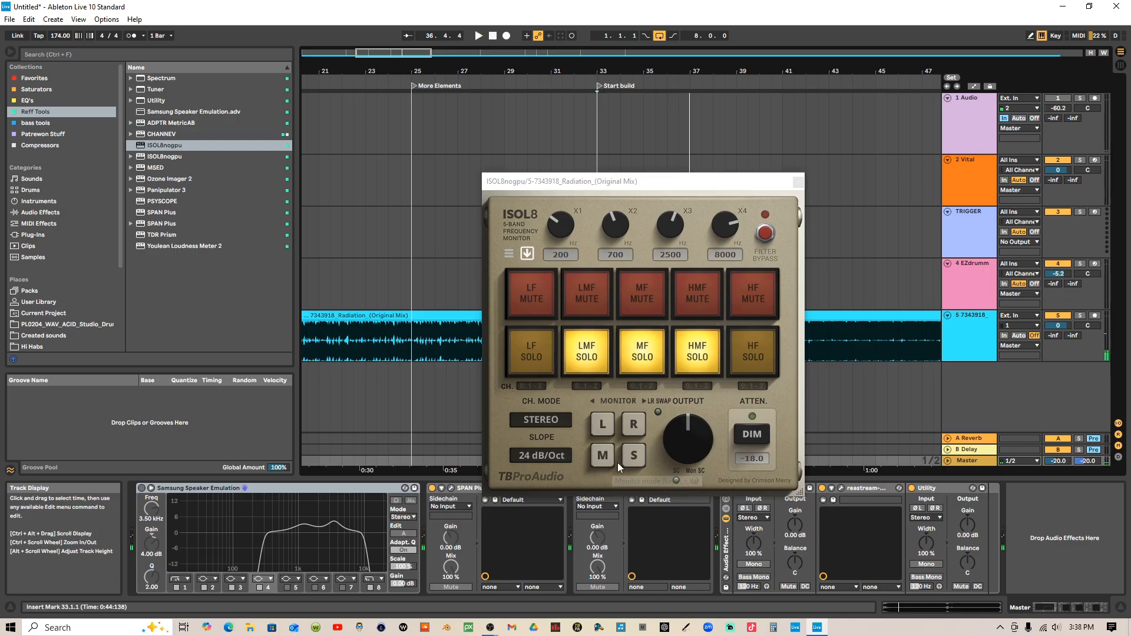
- Monitor only the side signal of the soloed ISOL8 bands, audition it from Start build, and turn side monitoring off
left_click(634, 456)
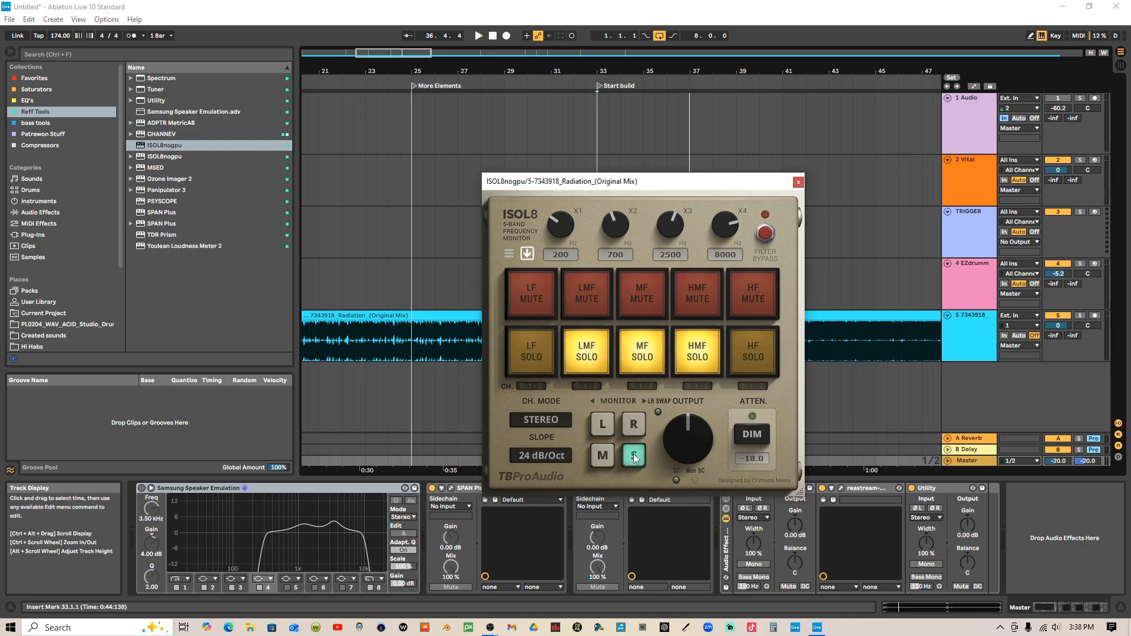
left_click(598, 86)
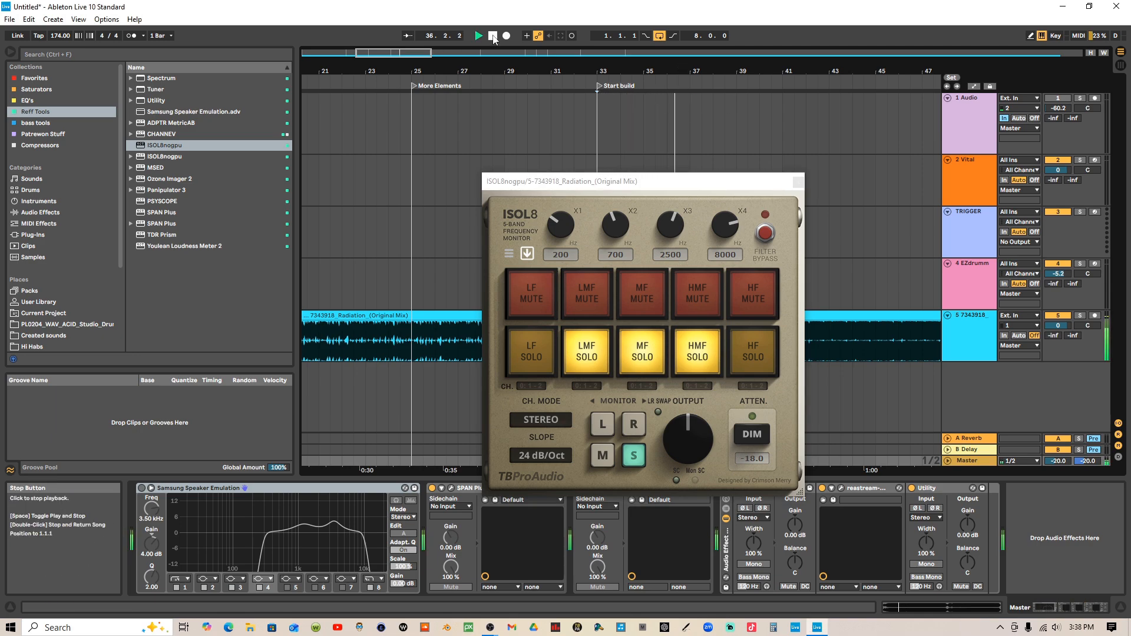
left_click(642, 456)
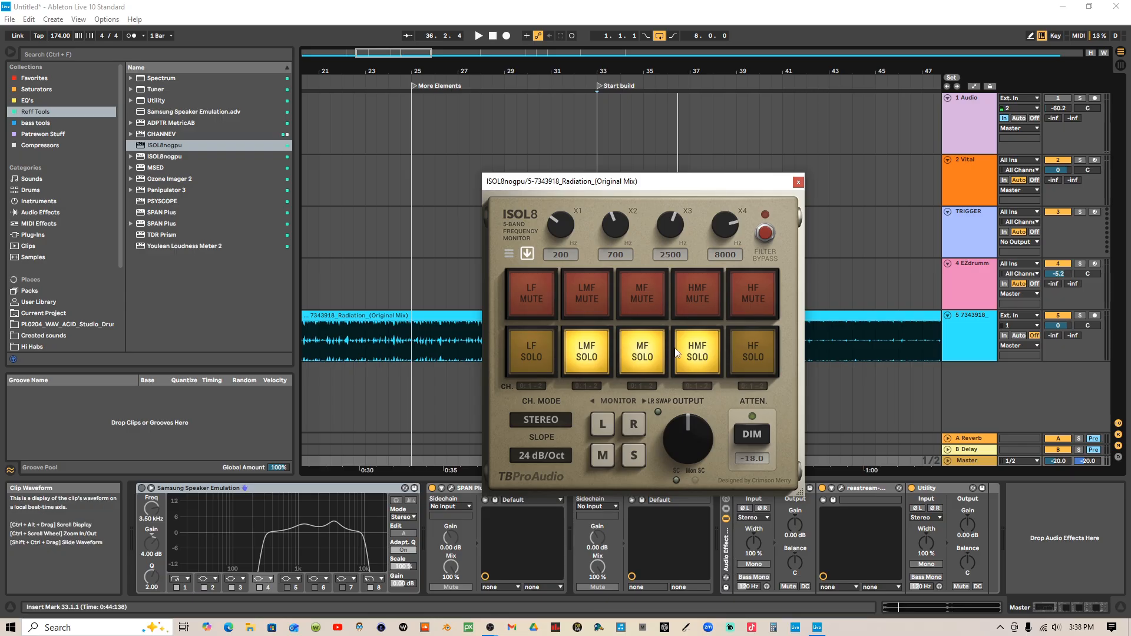
- Clear the LMF, MF and HMF band solos in ISOL8 and close its window
left_click(642, 351)
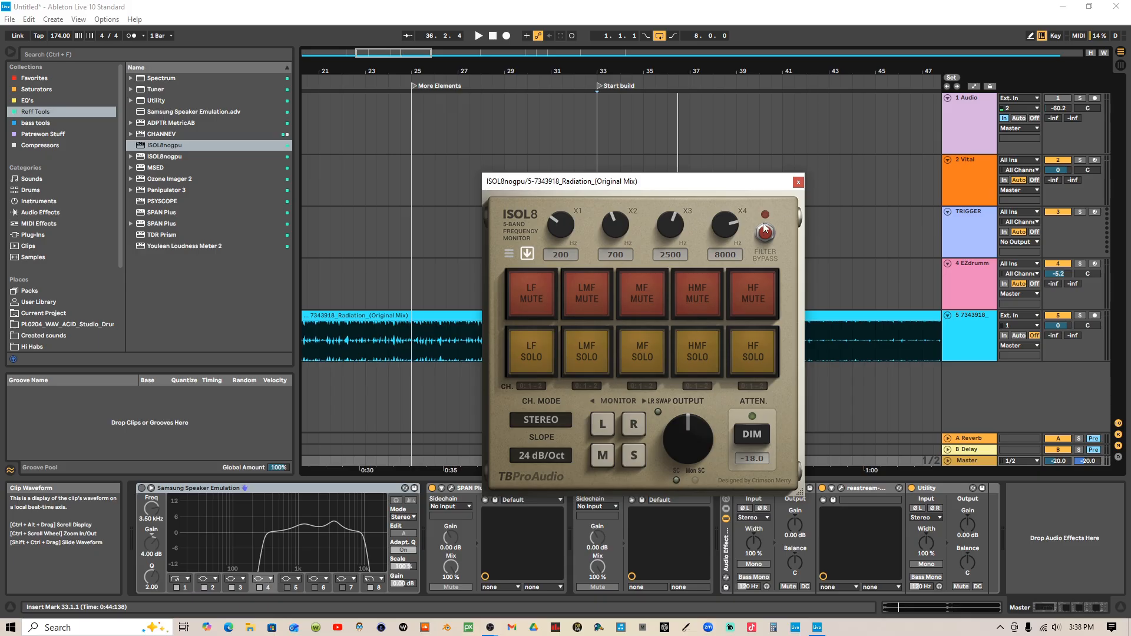
left_click_drag(735, 179, 759, 219)
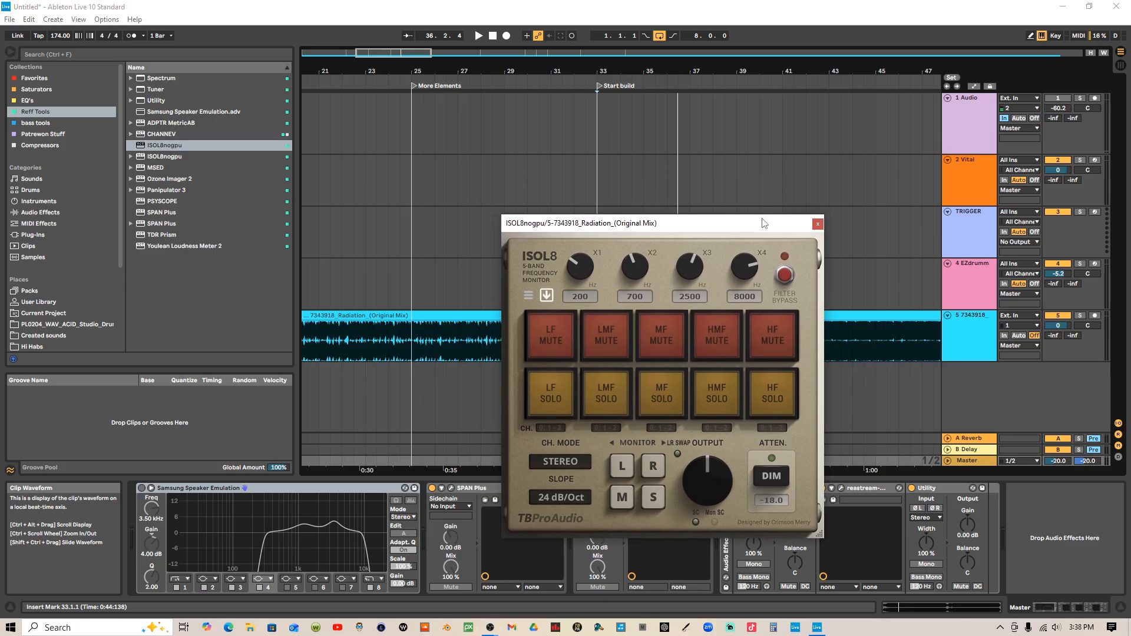
left_click(819, 223)
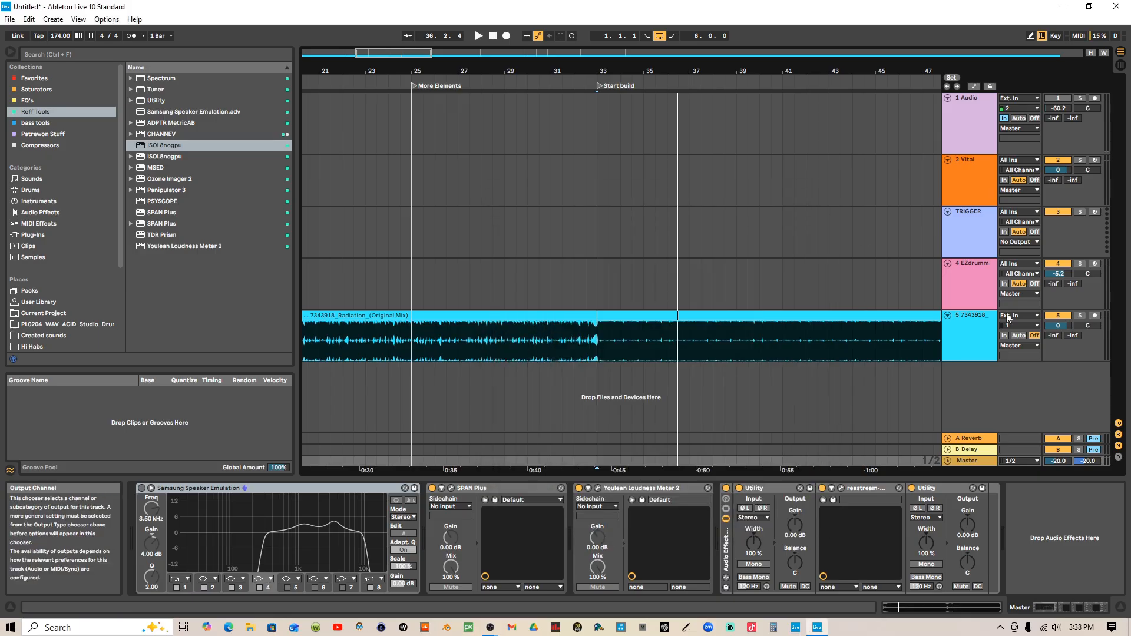
- Browse through the user folders to the User Library and expand the Carbon Pulse sample pack
left_click(113, 57)
scroll(51, 217, "down", 4)
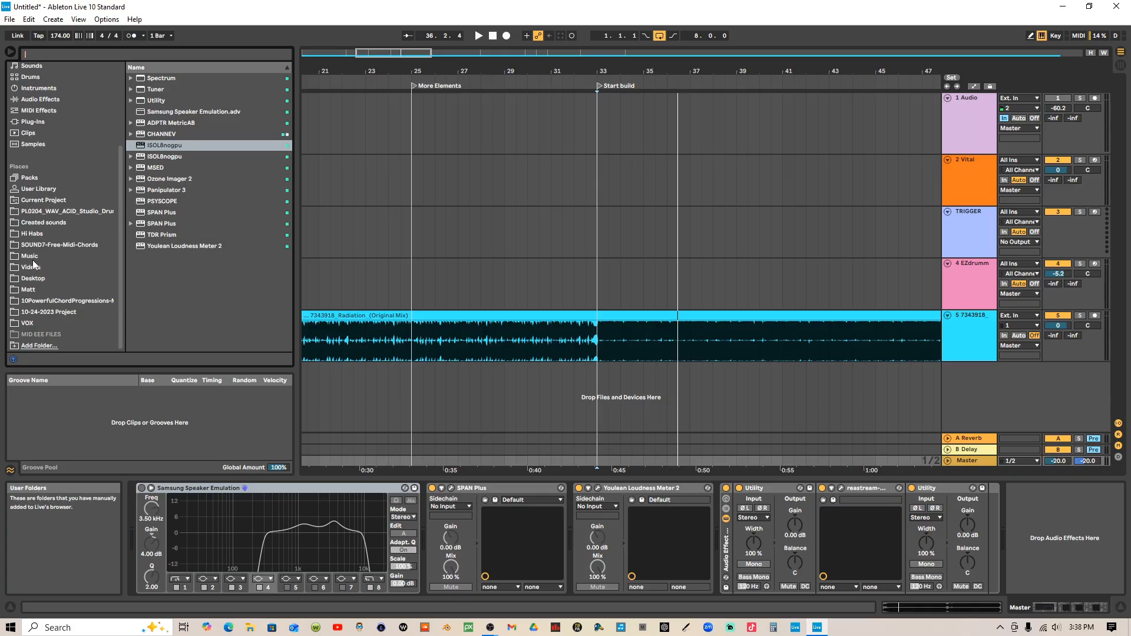
left_click(28, 256)
left_click(34, 213)
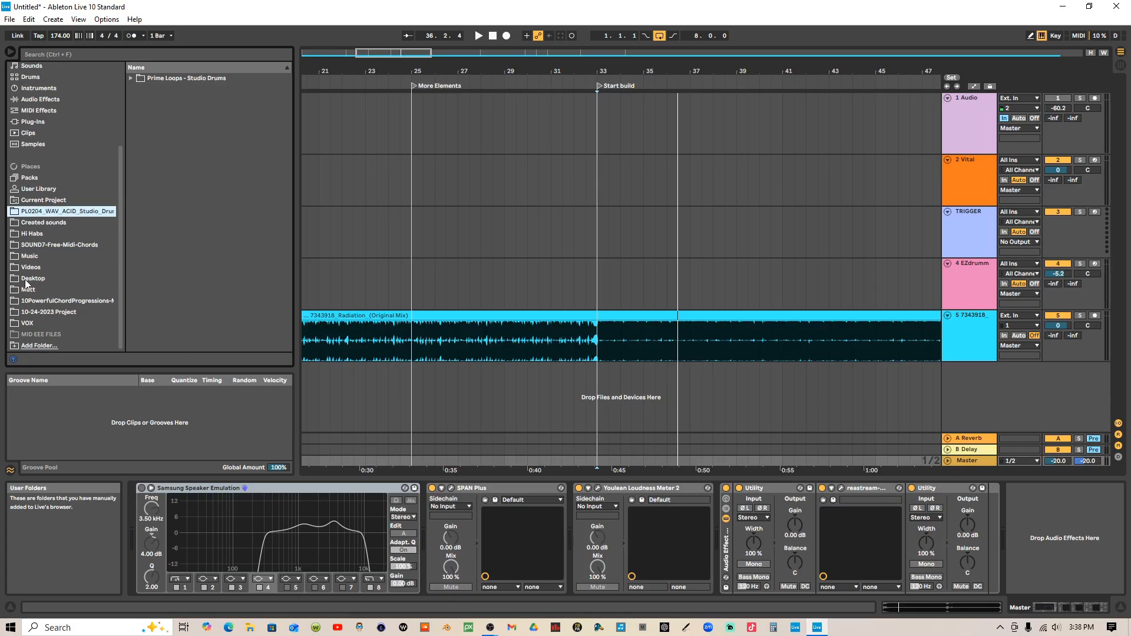
left_click(25, 279)
left_click(35, 211)
left_click(38, 188)
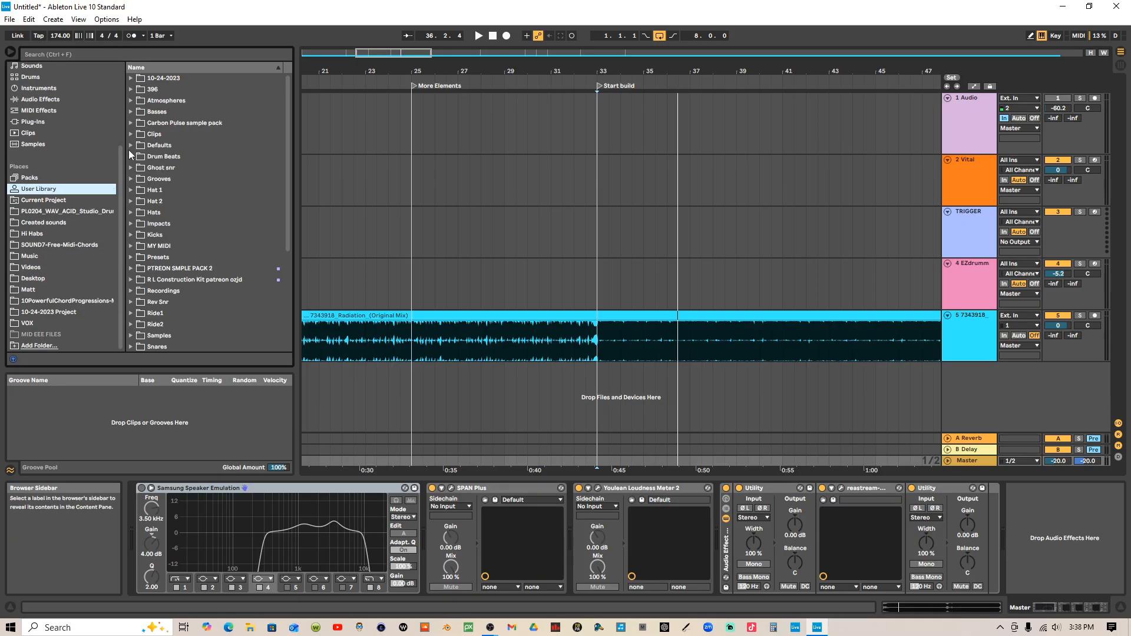
left_click(131, 122)
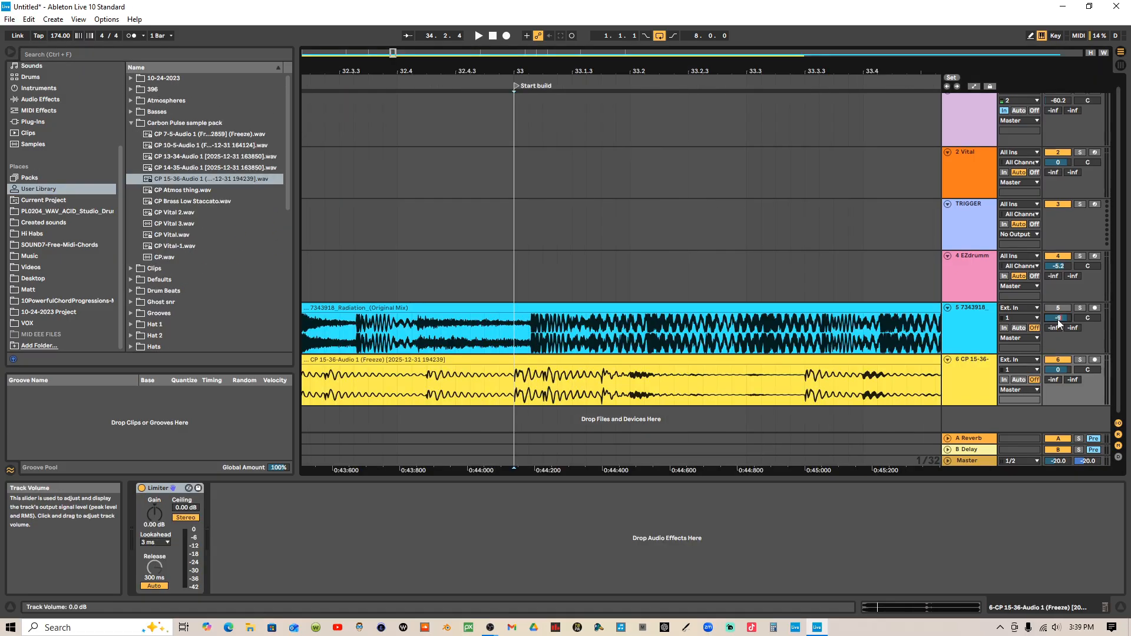
- Play from Start build and toggle the reference track's solo to compare it with the CP 15-36 track
left_click(517, 85)
key("s")
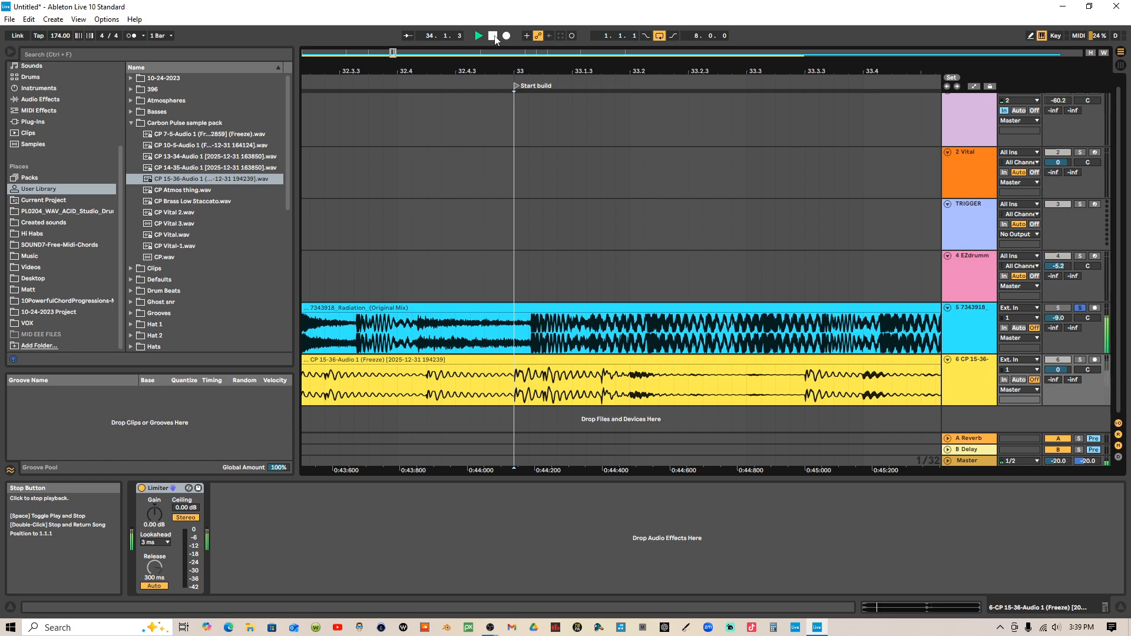
key("s")
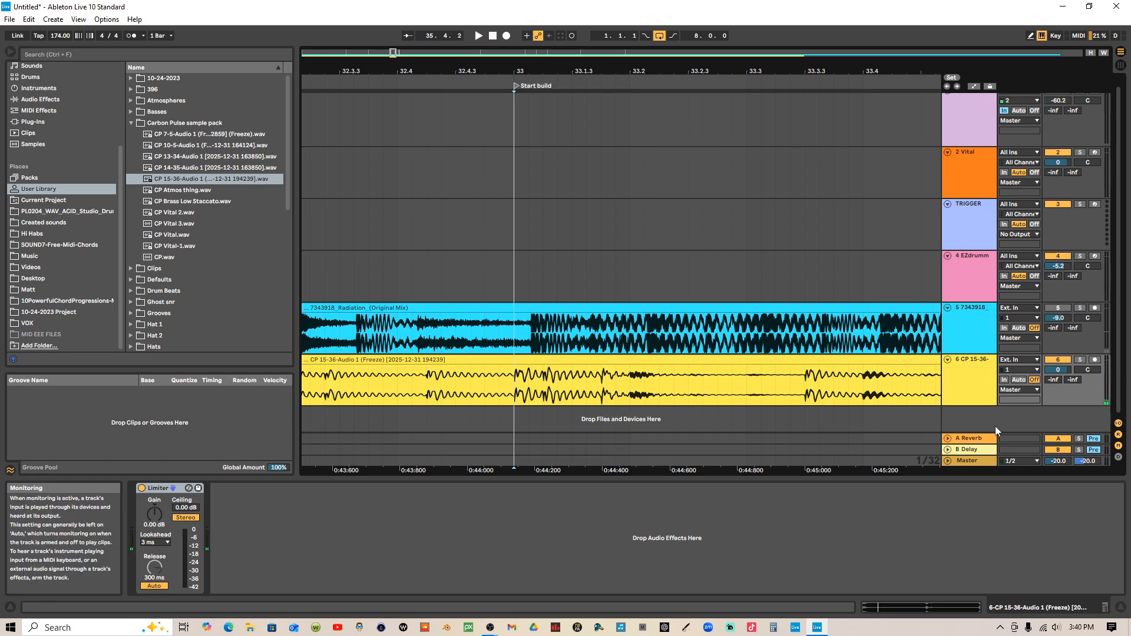
- Check the loudness readings in Youlean Loudness Meter 2 on the Master track and close the meter
left_click(979, 461)
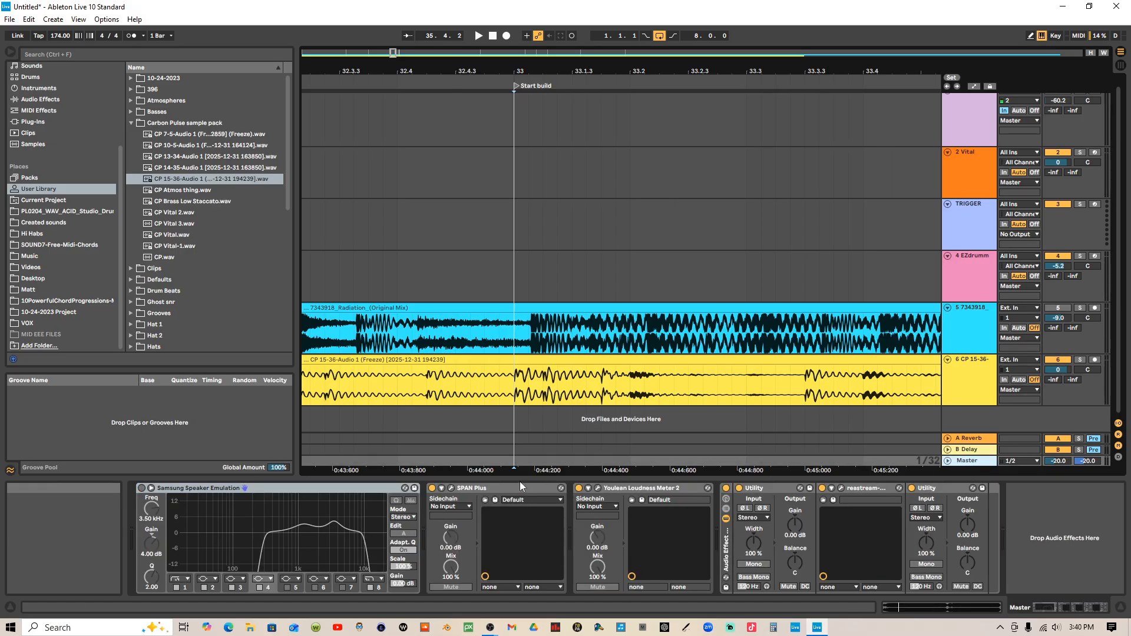
left_click(597, 488)
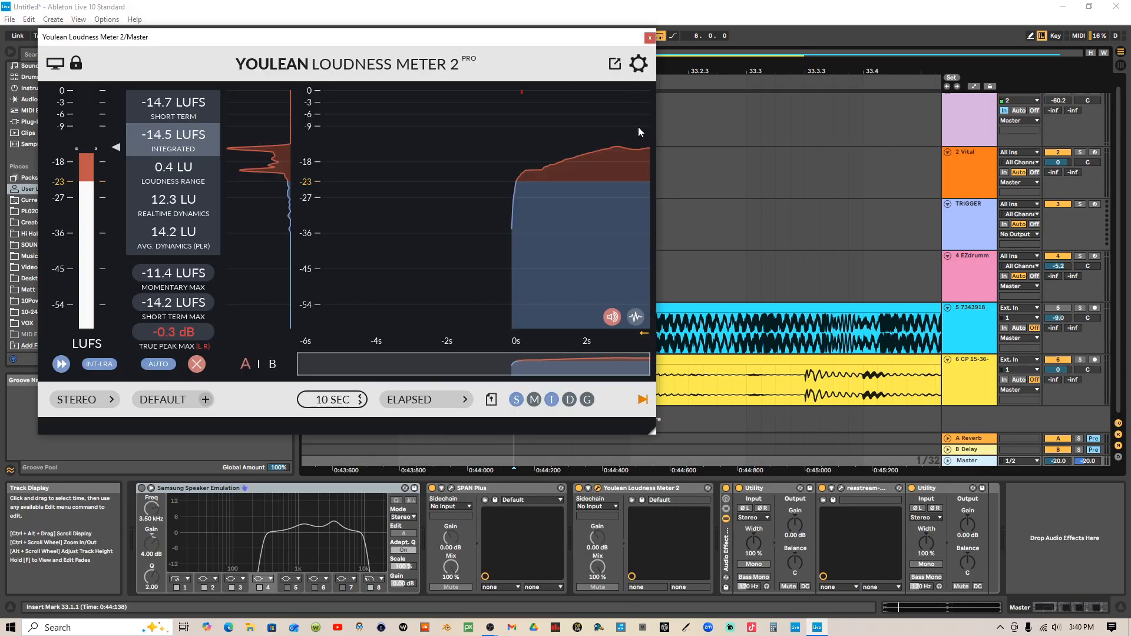
left_click(649, 37)
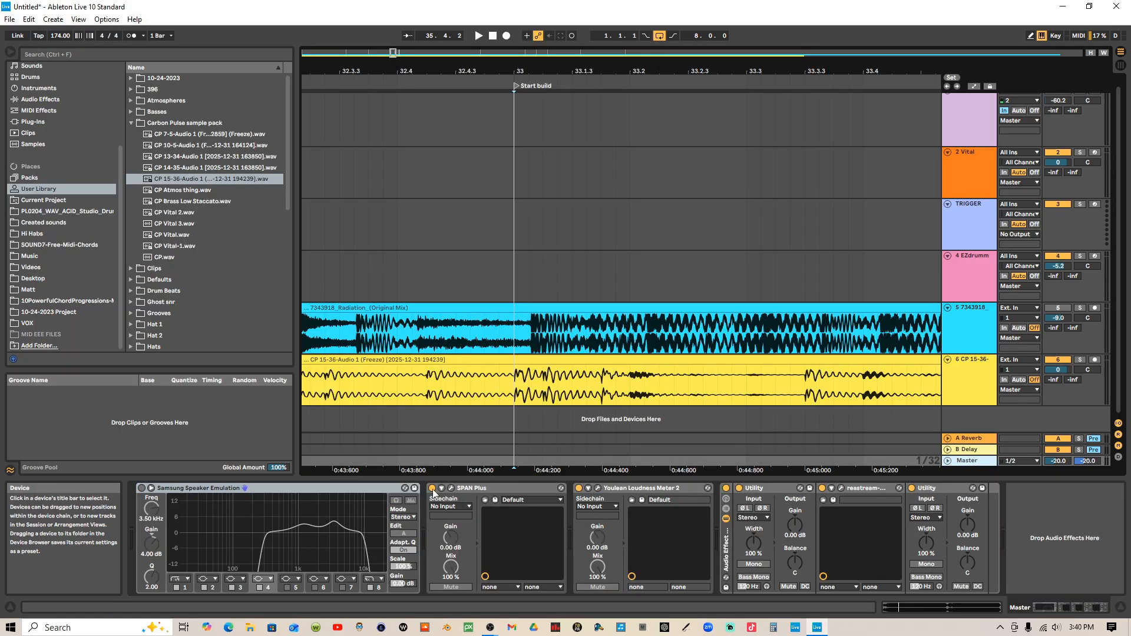
- Open SPAN Plus on the Master, examine the CP 15-36 track's low-frequency peak while playing from Start build, and close the analyzer
left_click(451, 489)
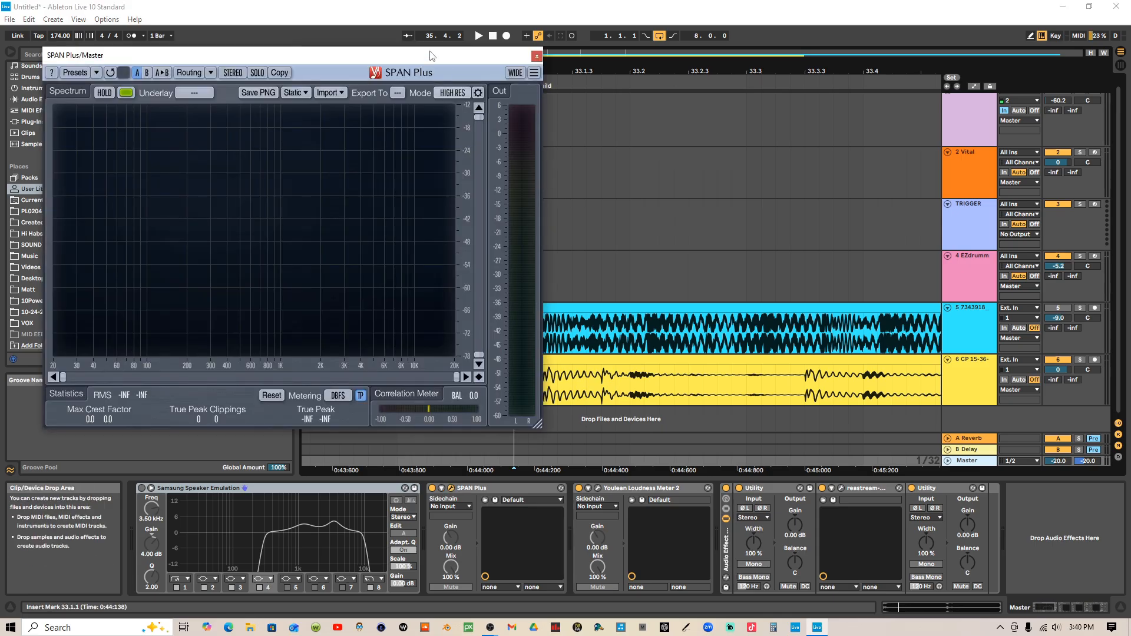
left_click_drag(434, 59, 828, 119)
left_click_drag(747, 122, 682, 108)
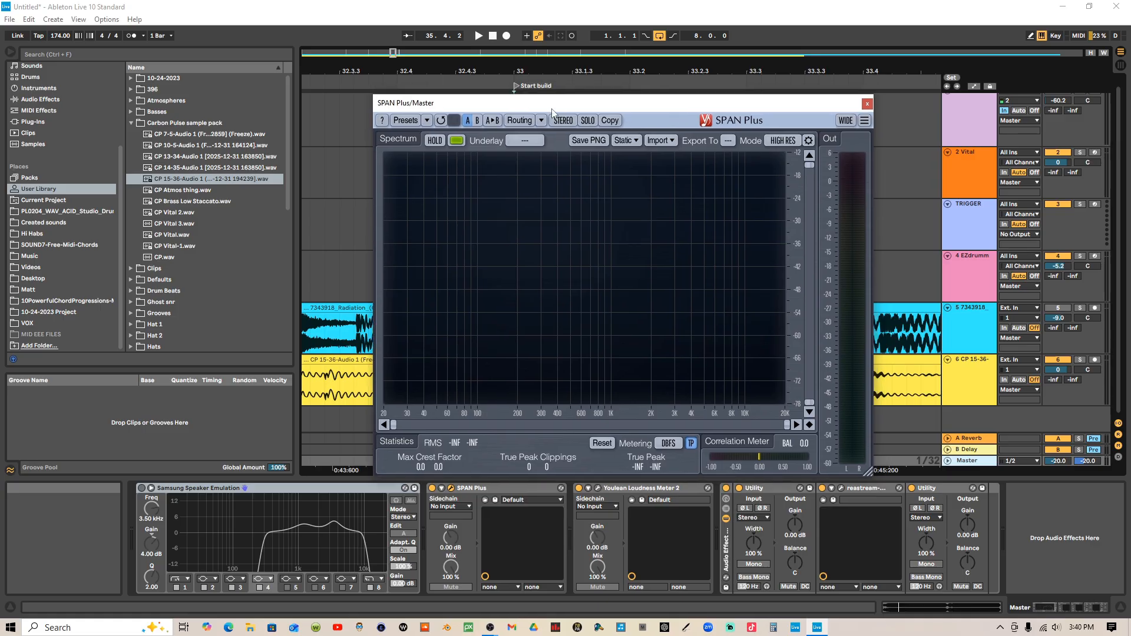
left_click(516, 86)
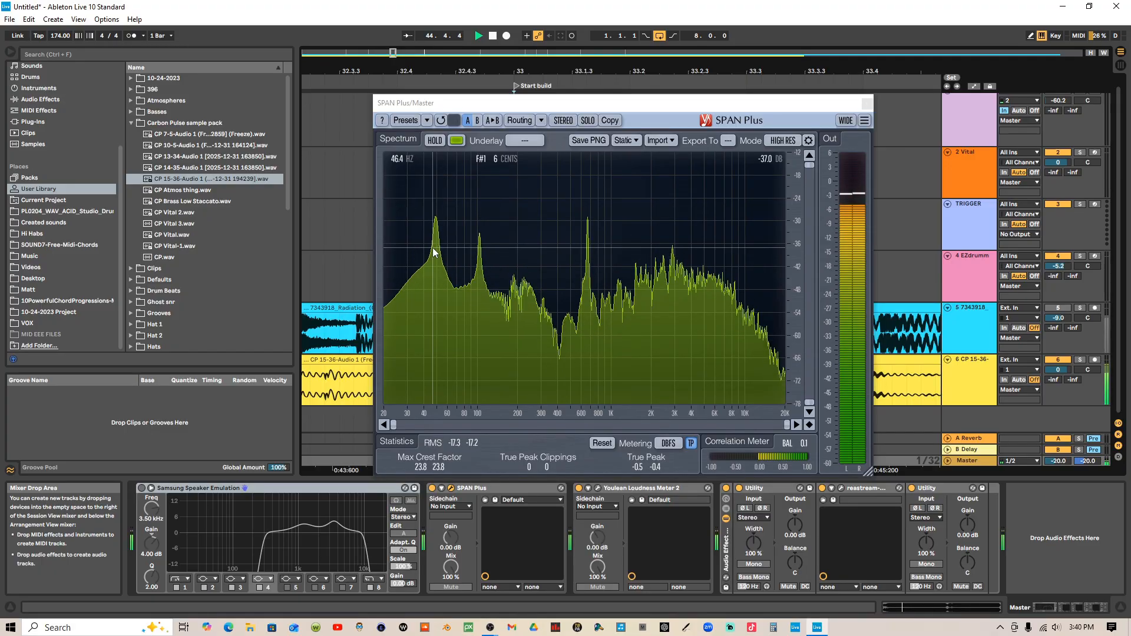
key("space")
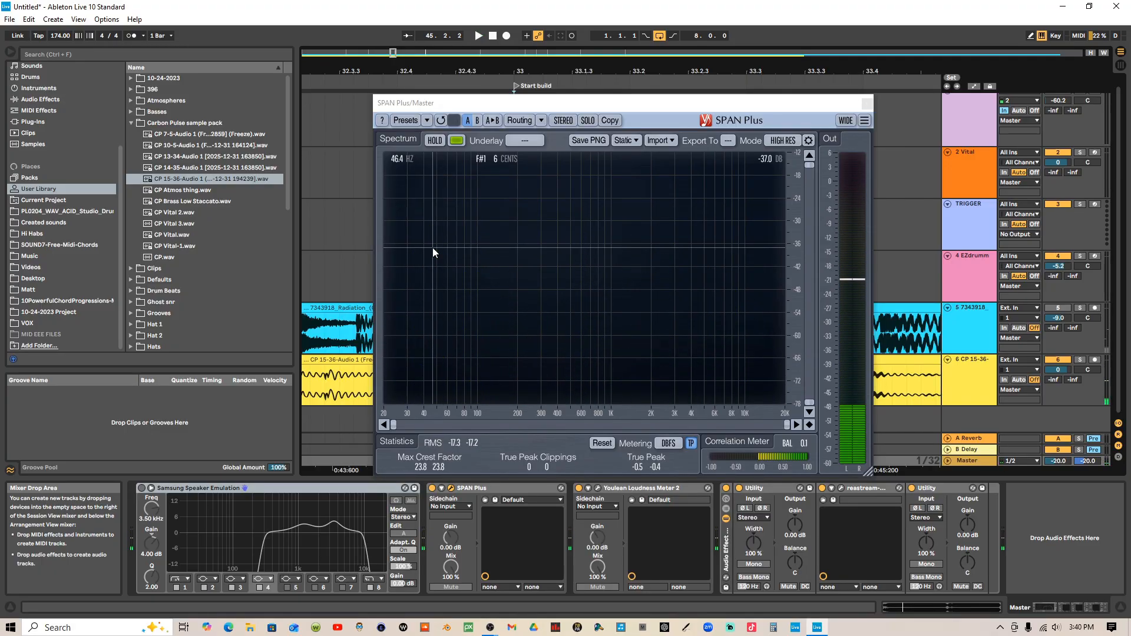
left_click(866, 103)
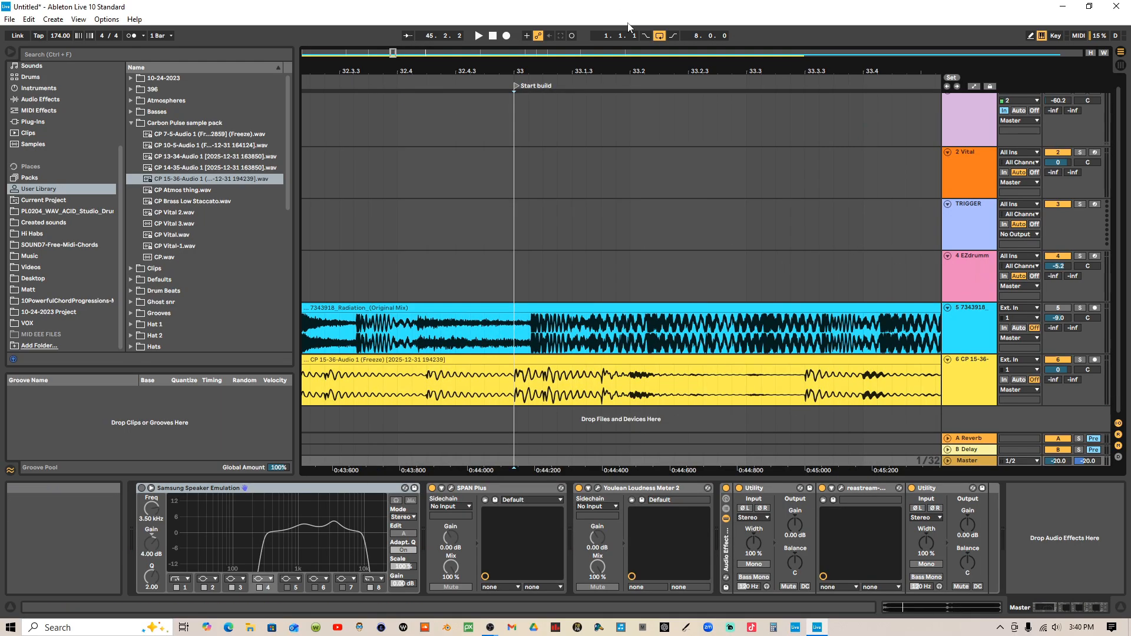
- Replay both tracks from Start build, switching the reference track's solo on and off to compare it with CP 15-36
left_click_drag(645, 72, 645, 54)
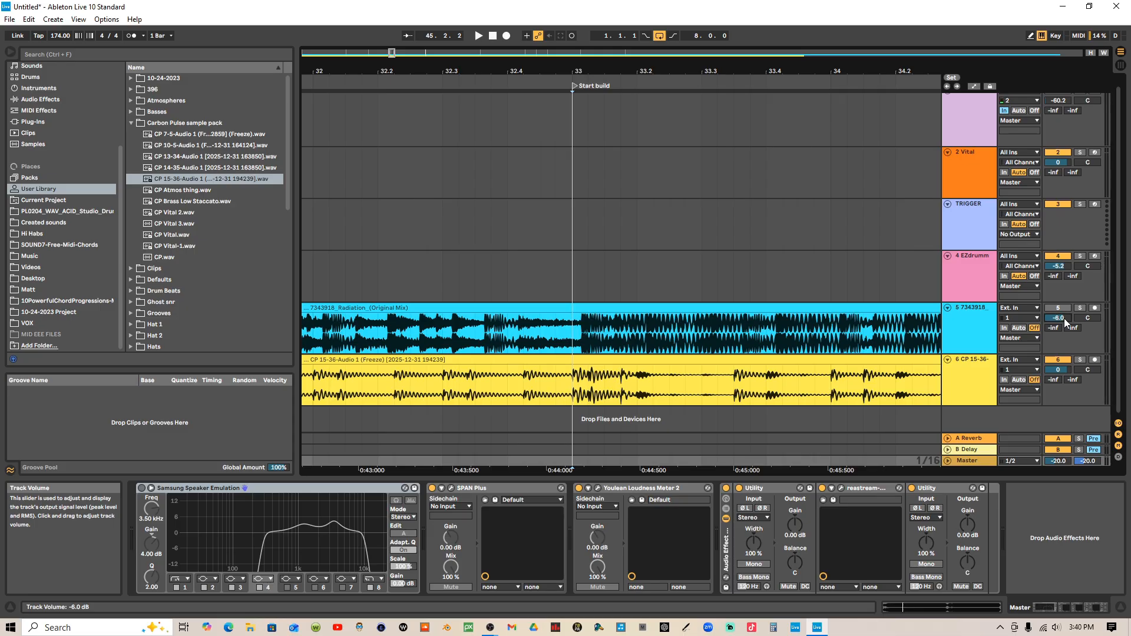
double_click(575, 86)
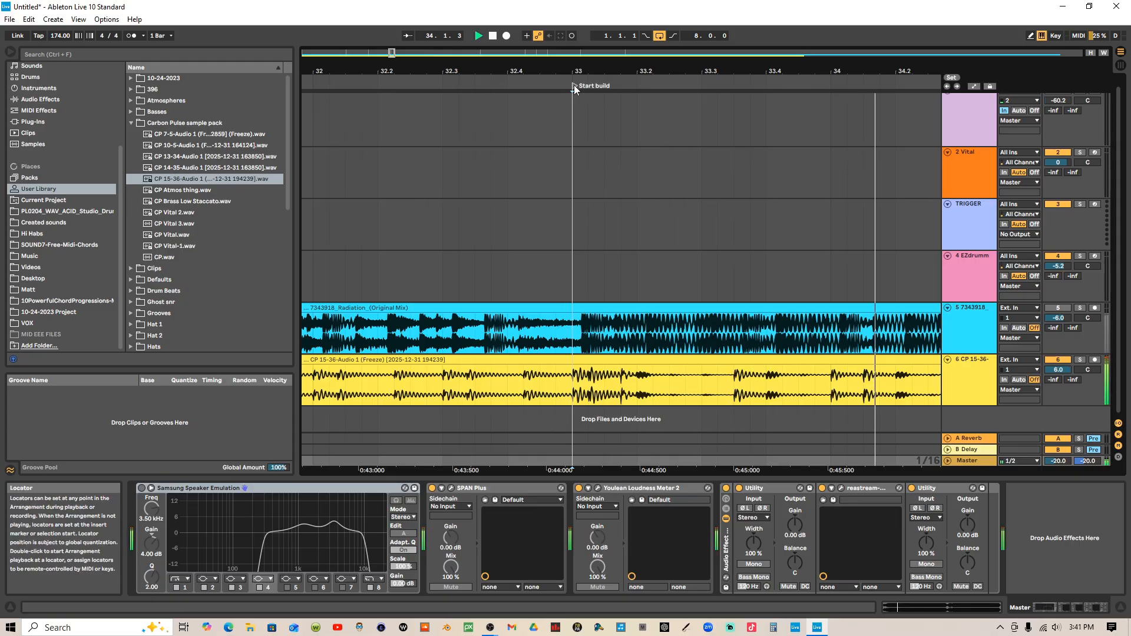
key("s")
key("s")
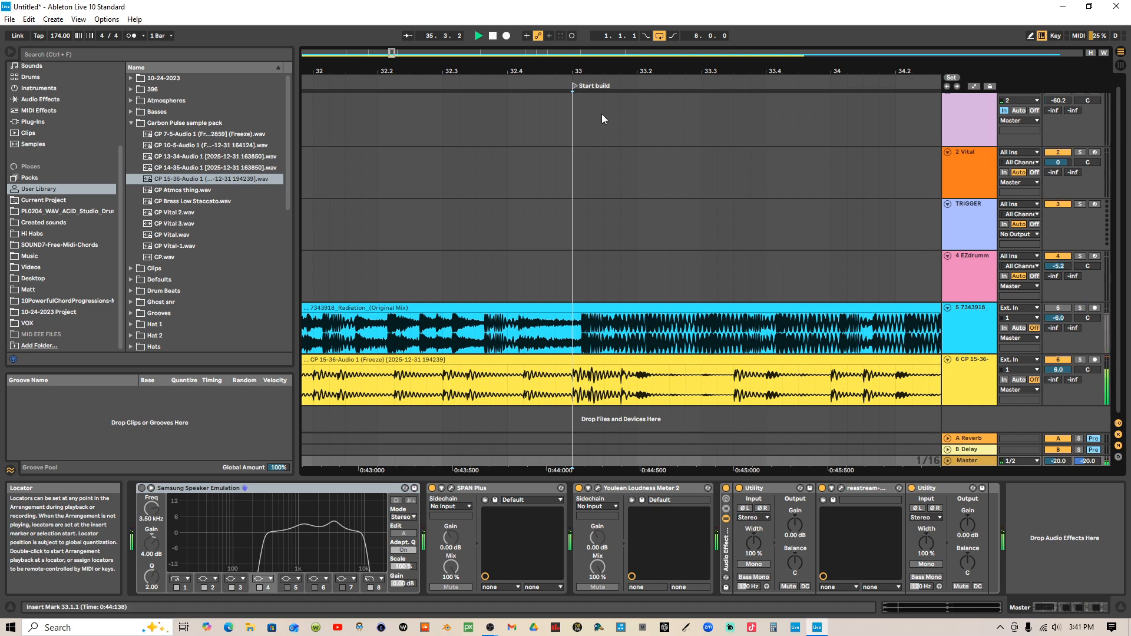
left_click(493, 36)
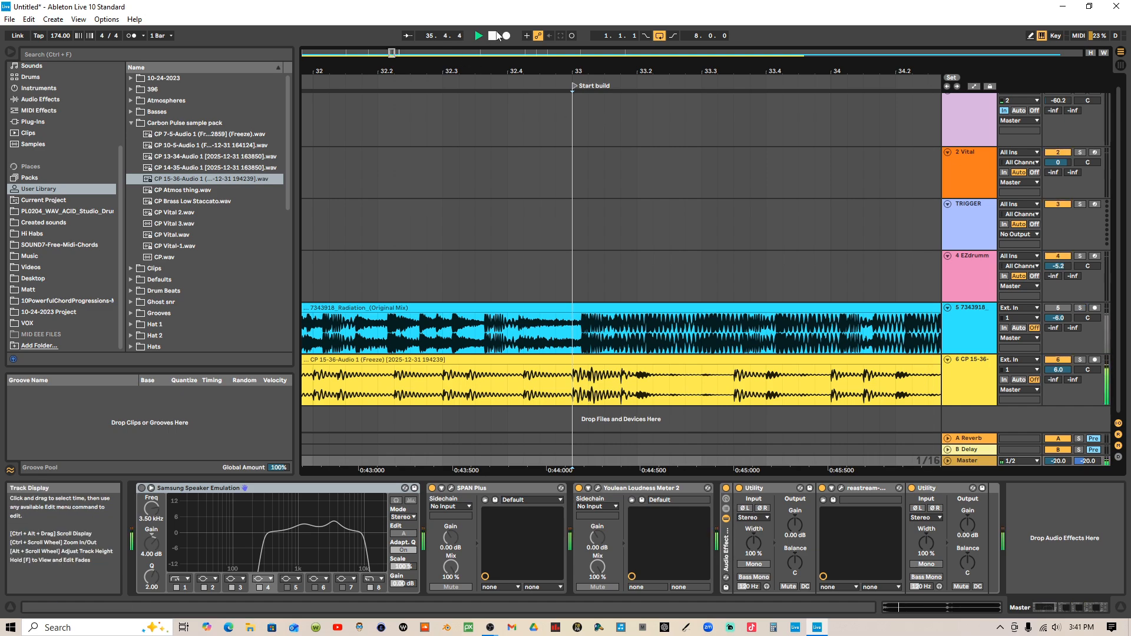
double_click(574, 86)
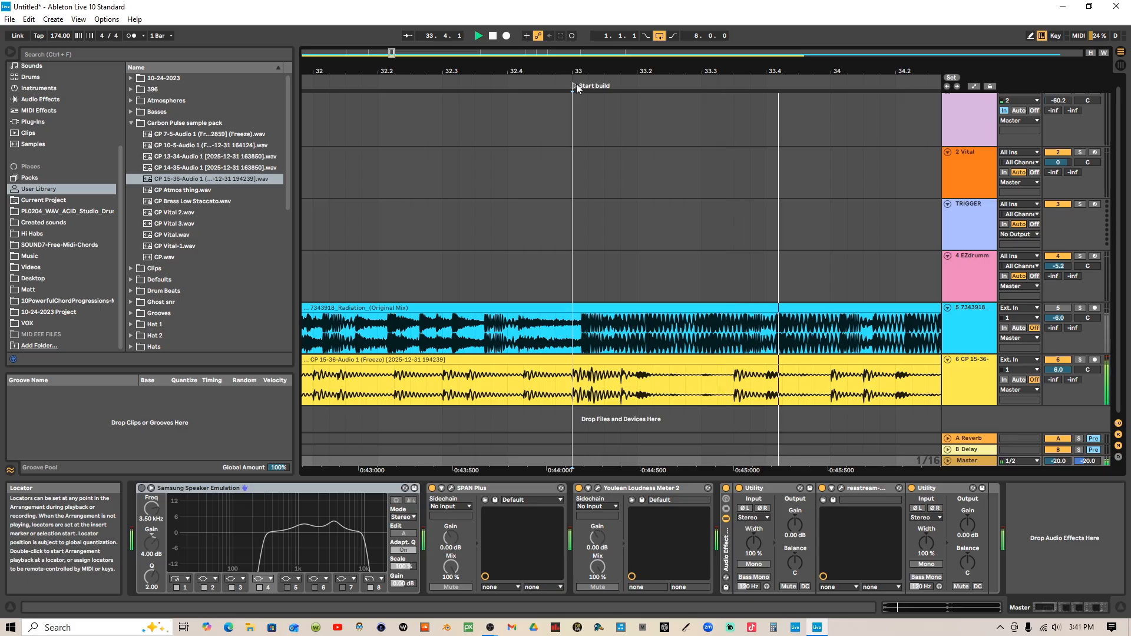
key("s")
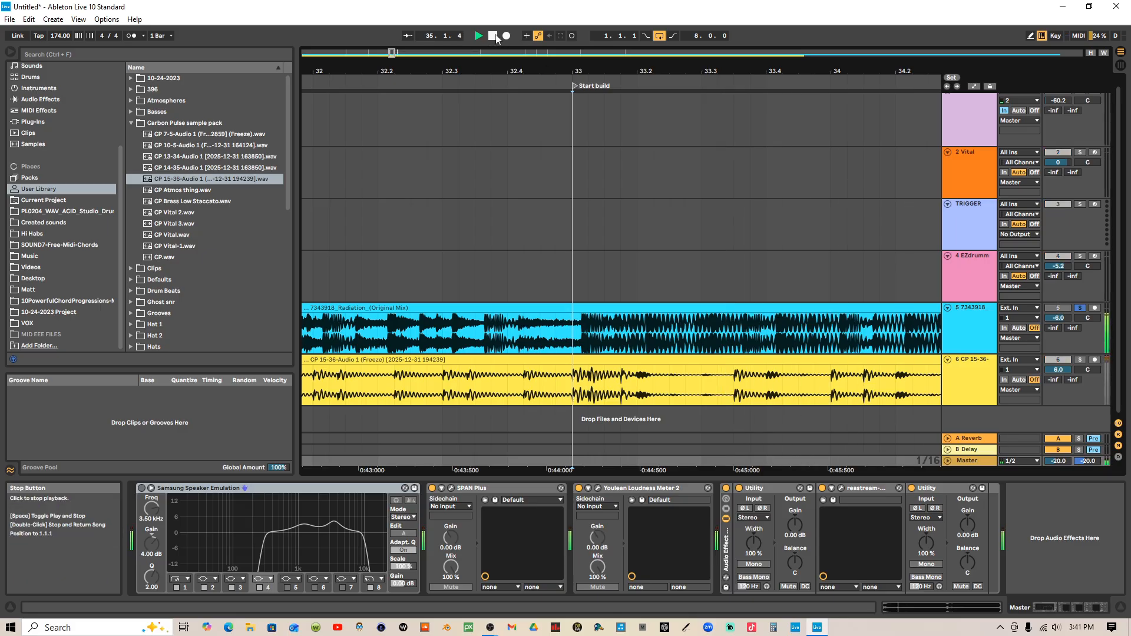
- Stop playback and select the whole CP 15-36 track
left_click(970, 375)
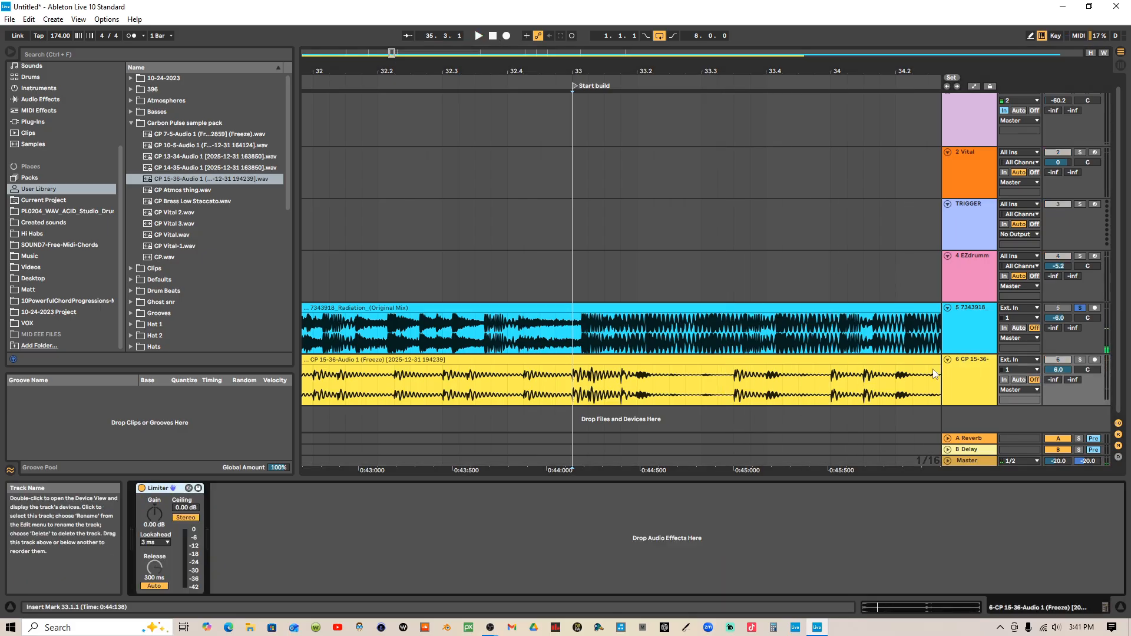
left_click(957, 373)
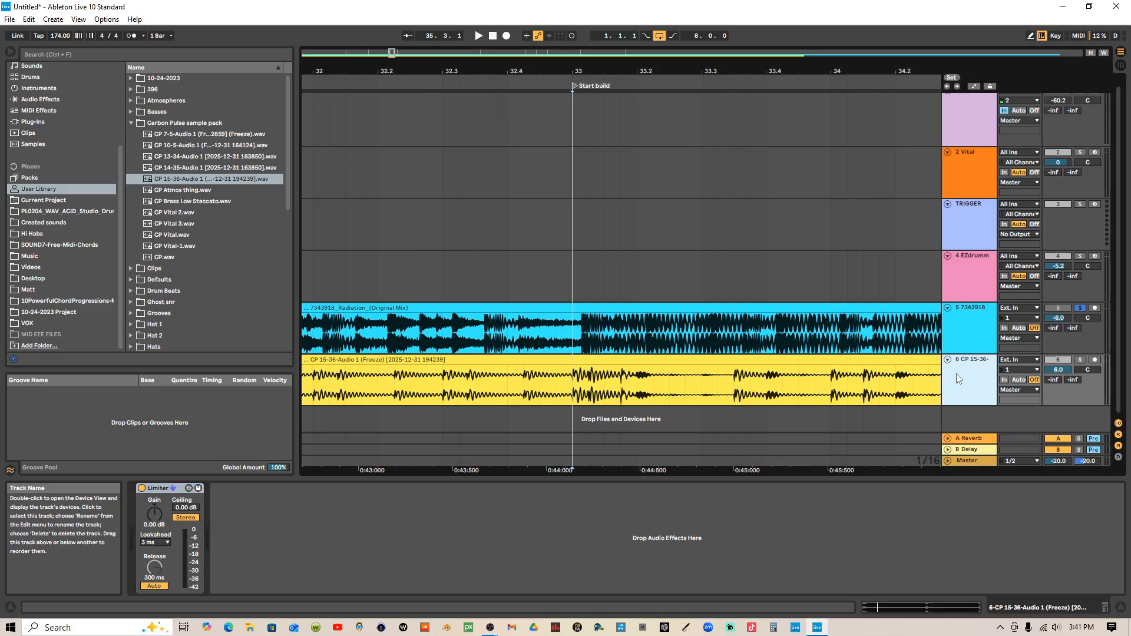
left_click(967, 369)
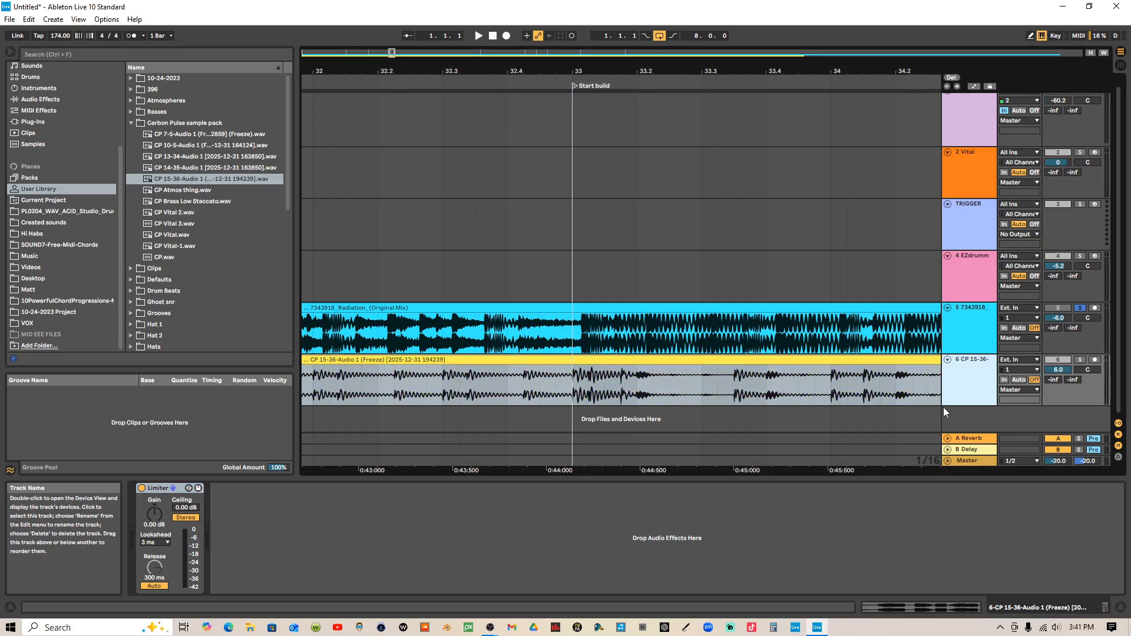